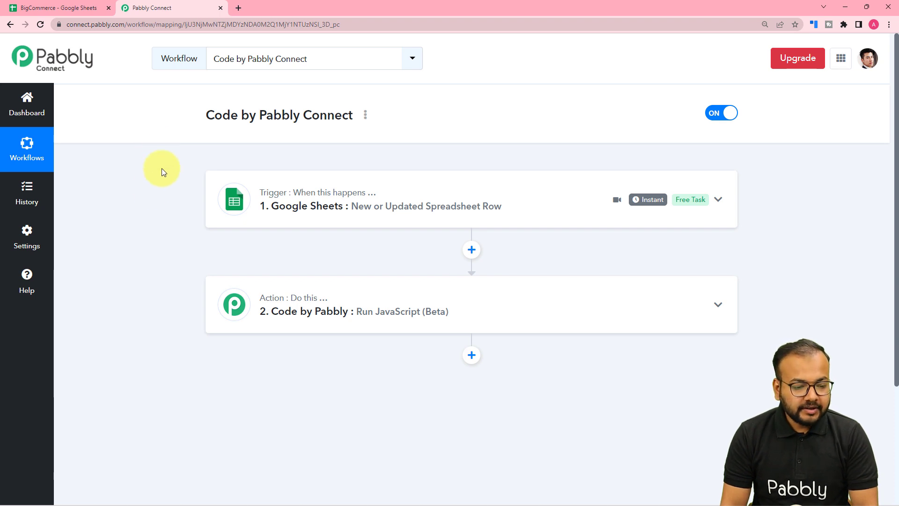
Step: Review the Google Sheets trigger's setup, including its trigger event, webhook URL instructions and received response
click(271, 208)
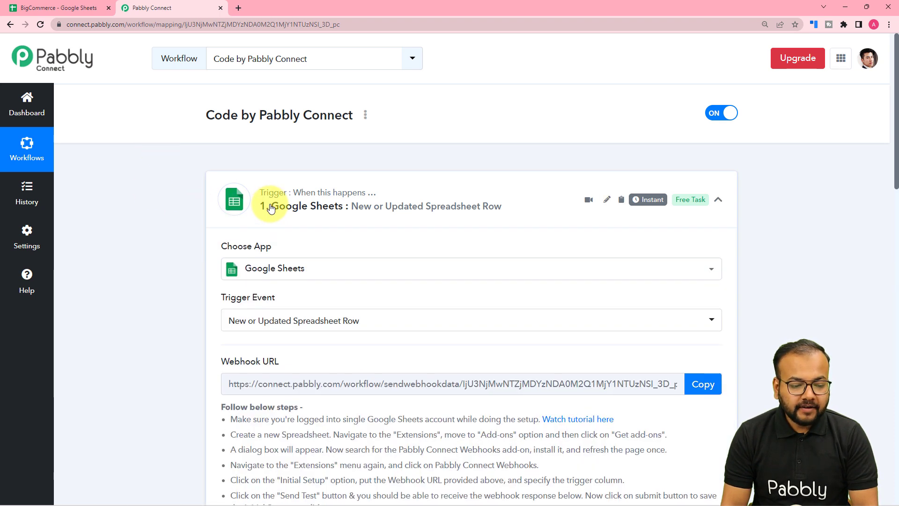
scroll(270, 206, down, 1)
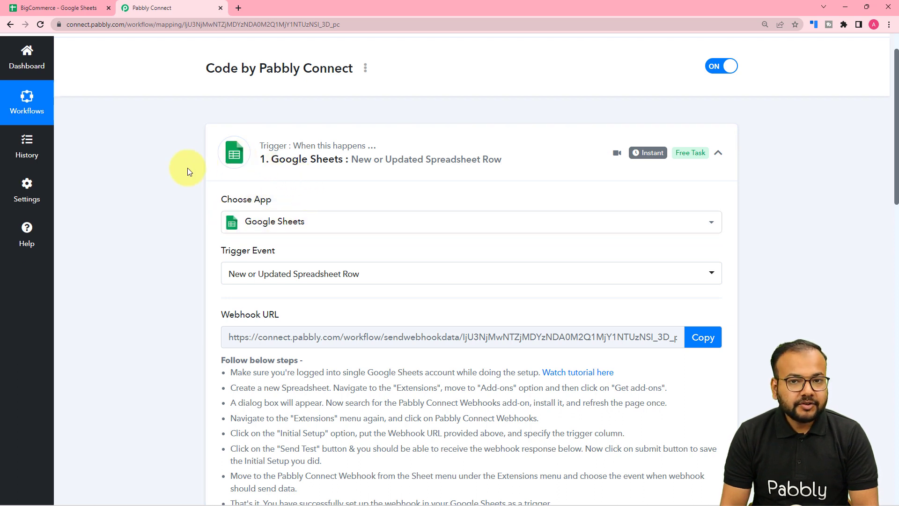
click(299, 144)
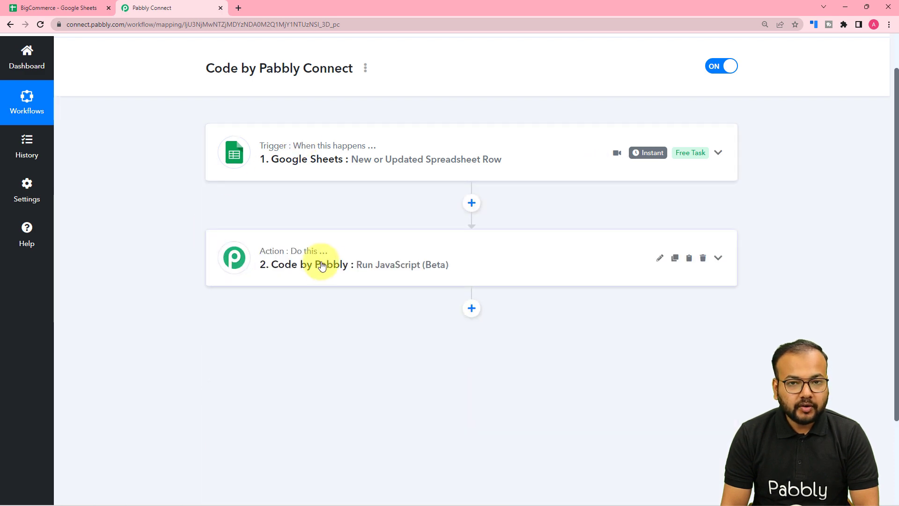
click(266, 168)
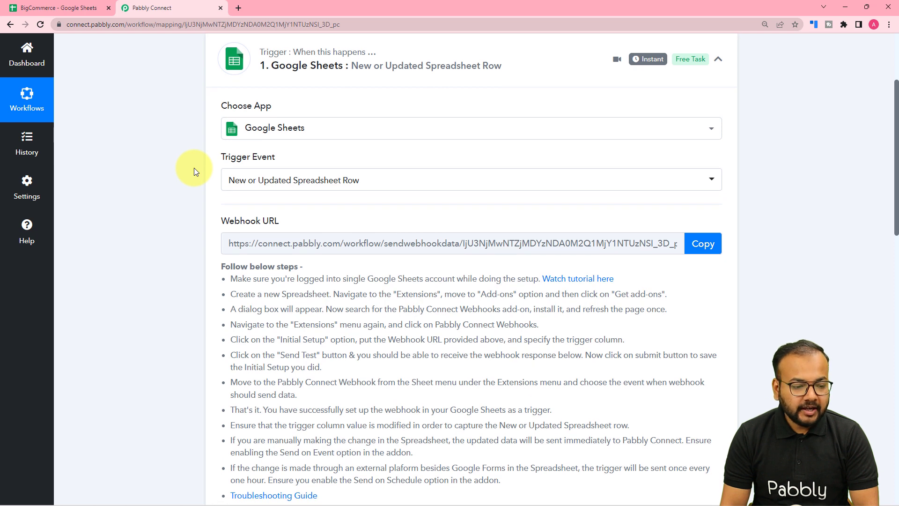
scroll(194, 170, down, 1)
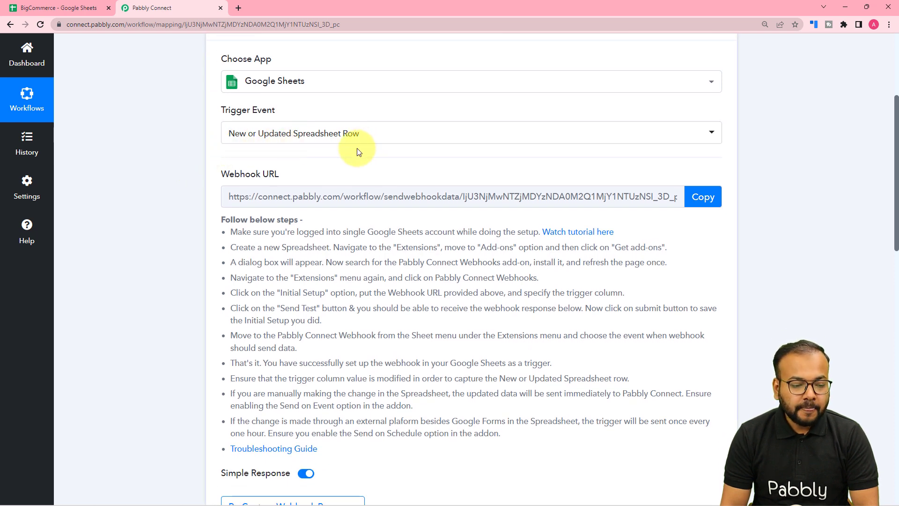
scroll(359, 151, down, 1)
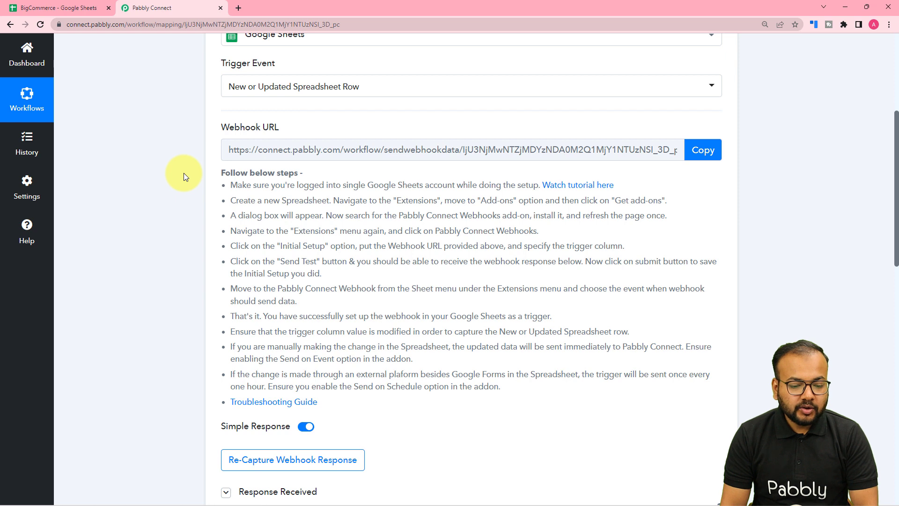
scroll(183, 173, down, 1)
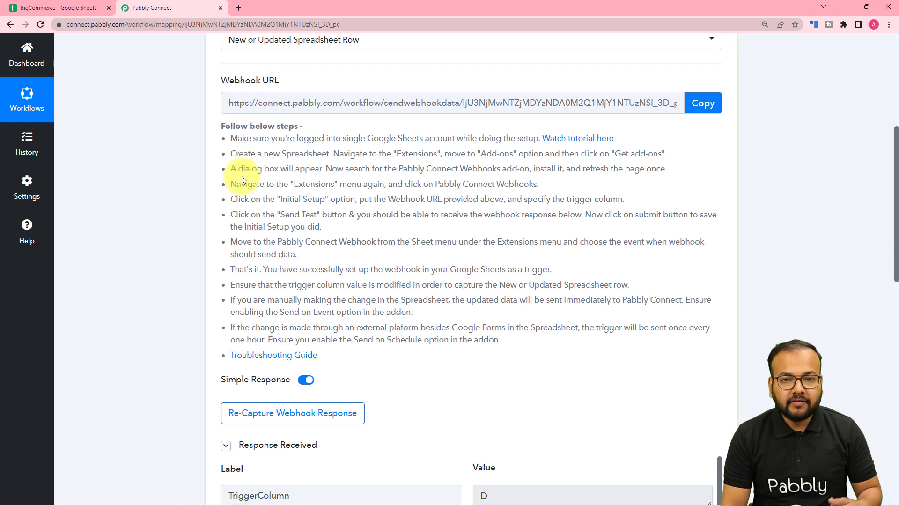
scroll(242, 180, up, 3)
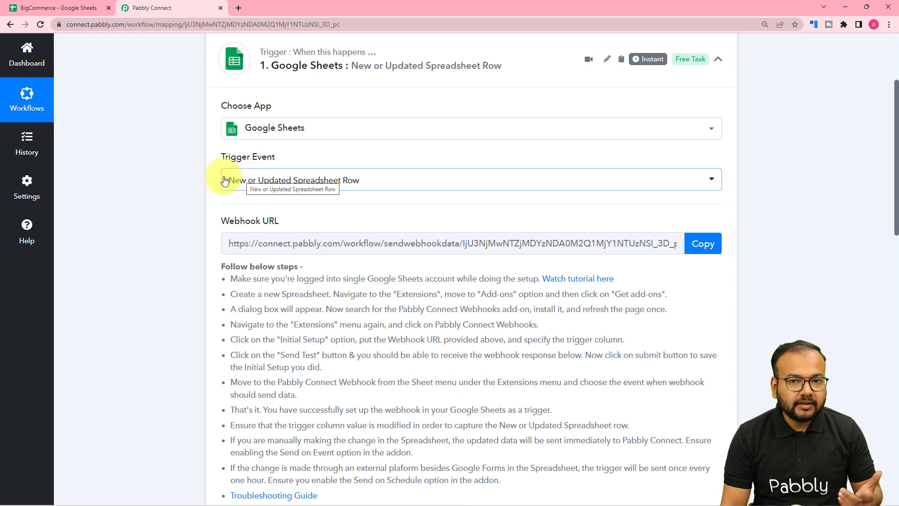
scroll(187, 182, down, 2)
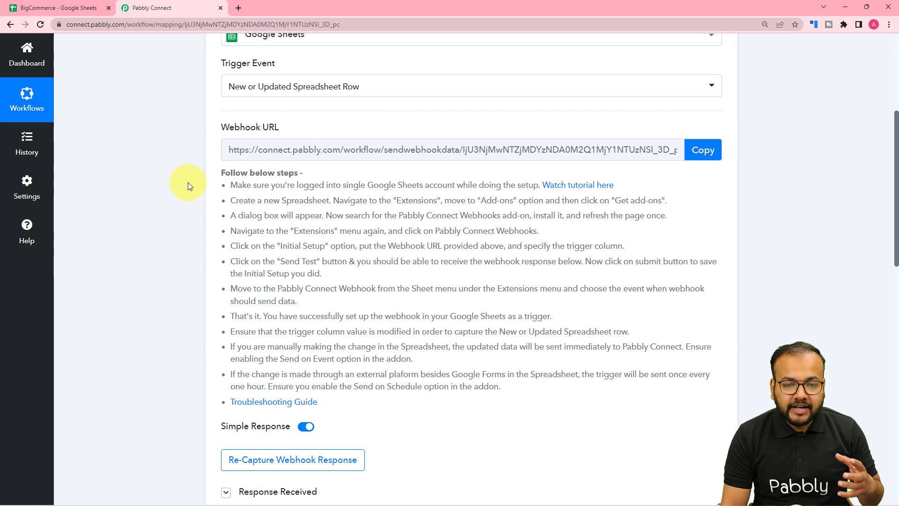
scroll(188, 186, down, 5)
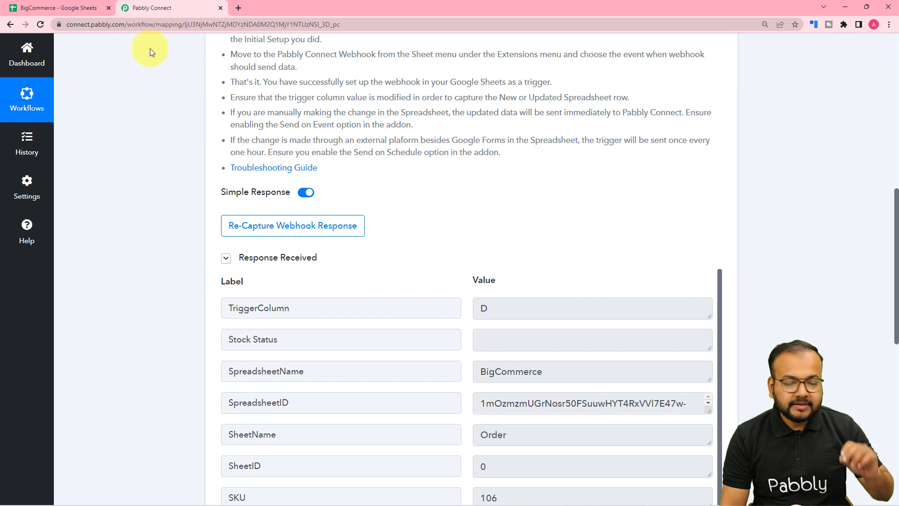
Step: Switch to the BigCommerce Google Sheet and clear the Stock Status of the Mic product
click(81, 10)
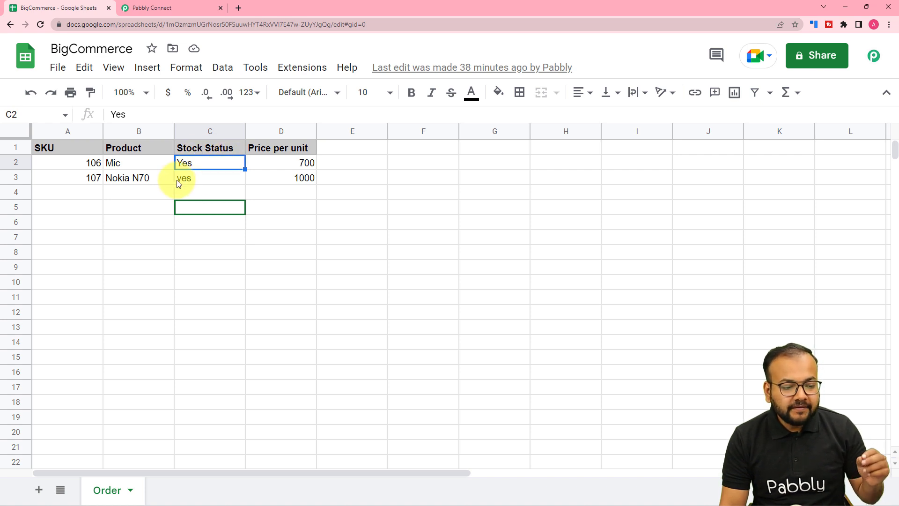
click(189, 180)
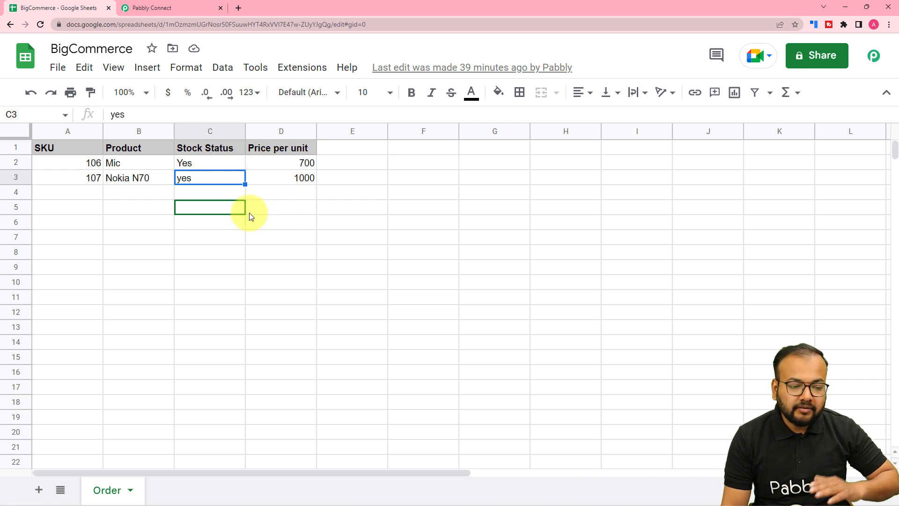
double_click(219, 164)
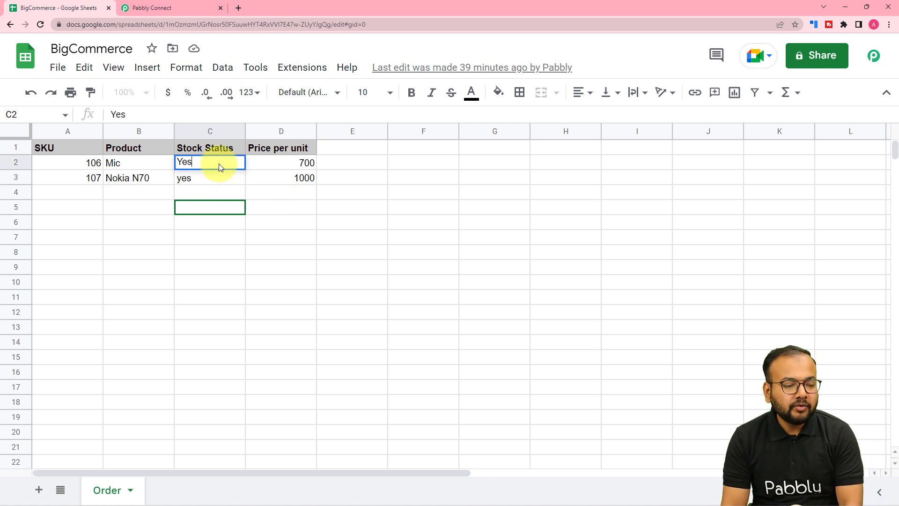
key(BackSpace)
key(BackSpace)
key(BackSpace)
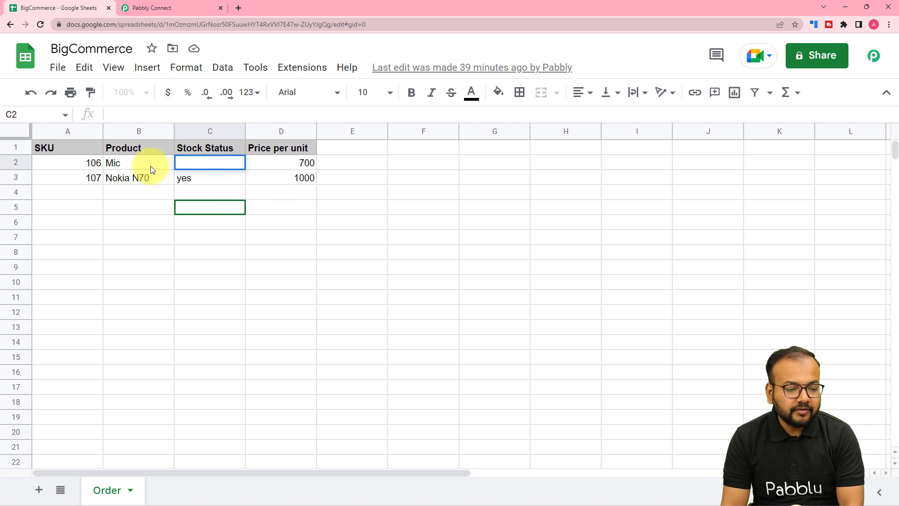
click(150, 166)
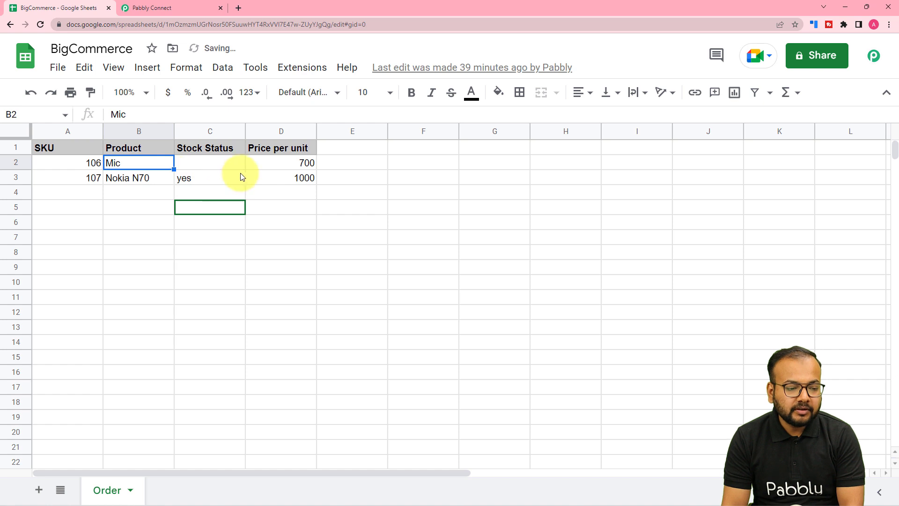
click(213, 165)
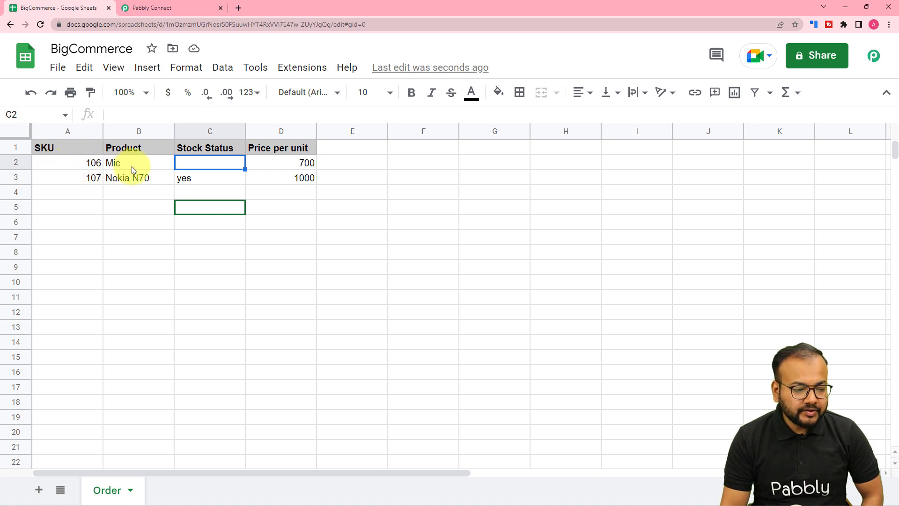
Step: Switch to Pabbly Connect and start recapturing the Google Sheets trigger's webhook response, confirming the recapture
click(176, 5)
click(247, 230)
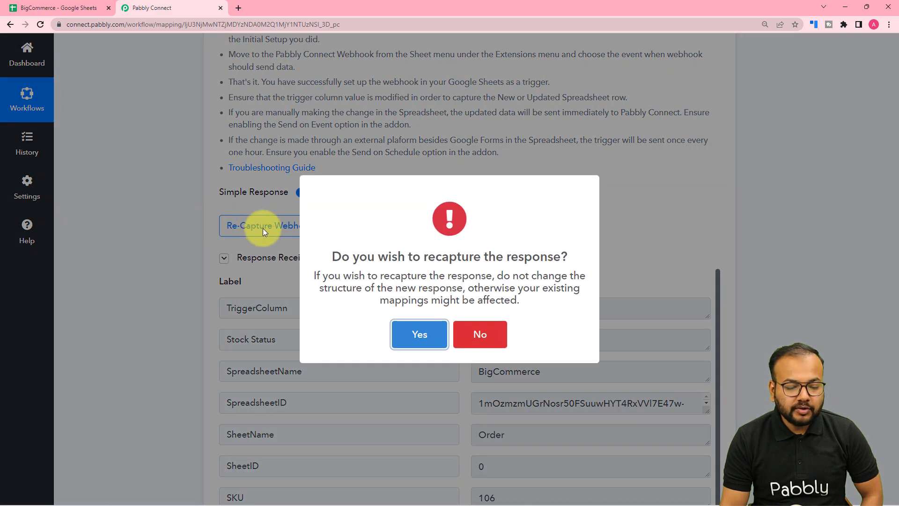
click(399, 339)
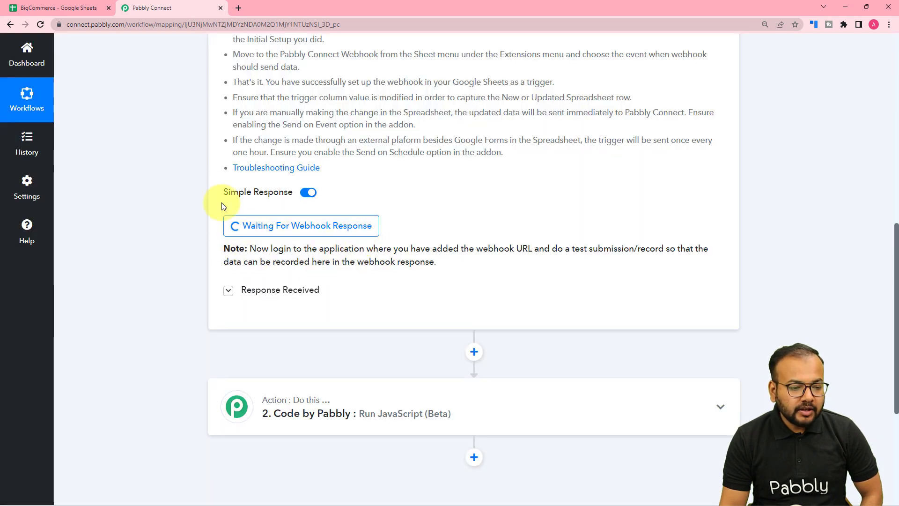
scroll(222, 206, up, 3)
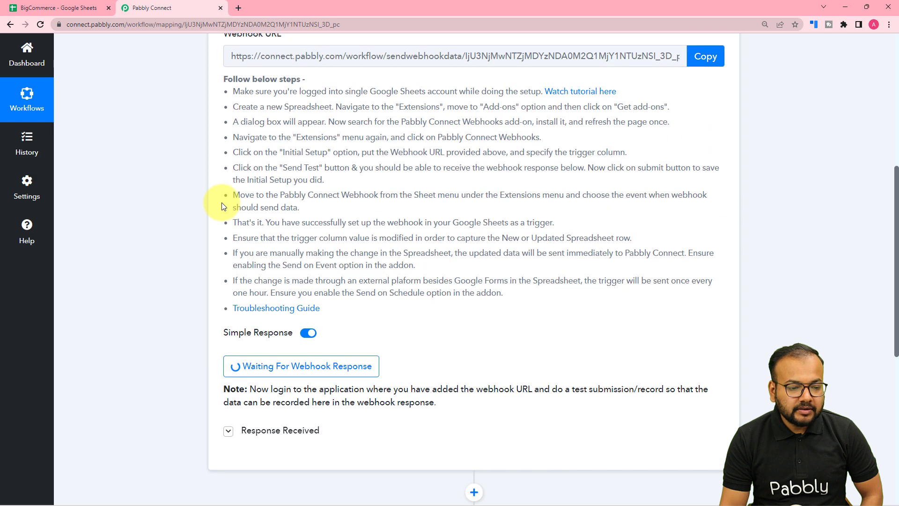
scroll(248, 210, up, 2)
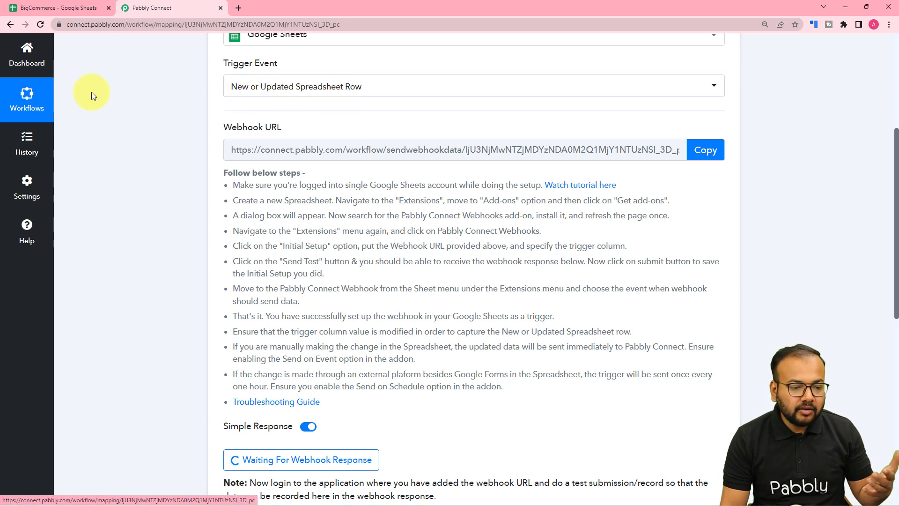
Step: In the BigCommerce Google Sheet, set the Mic product's price per unit to 7000
click(70, 9)
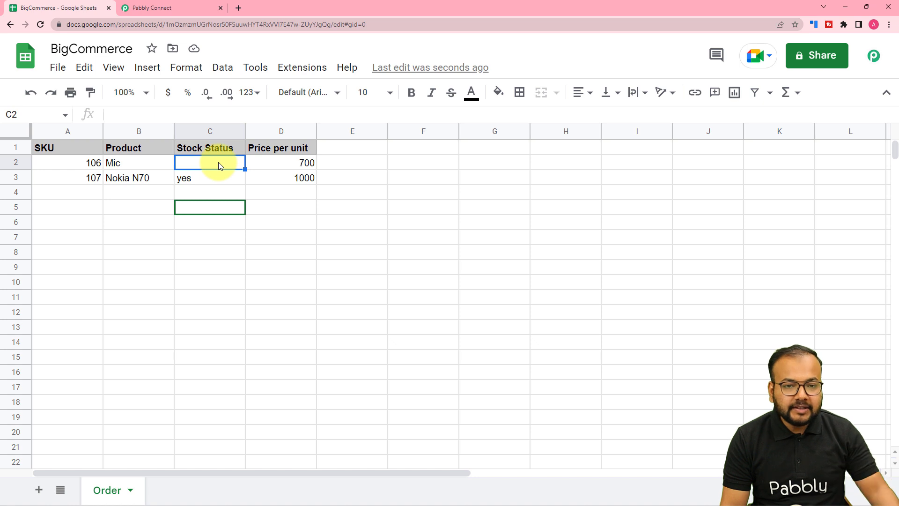
double_click(305, 164)
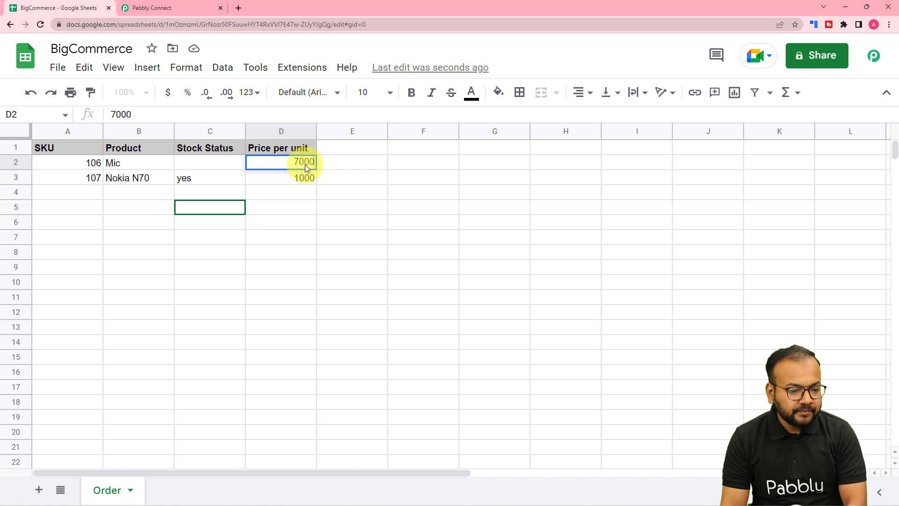
key(Return)
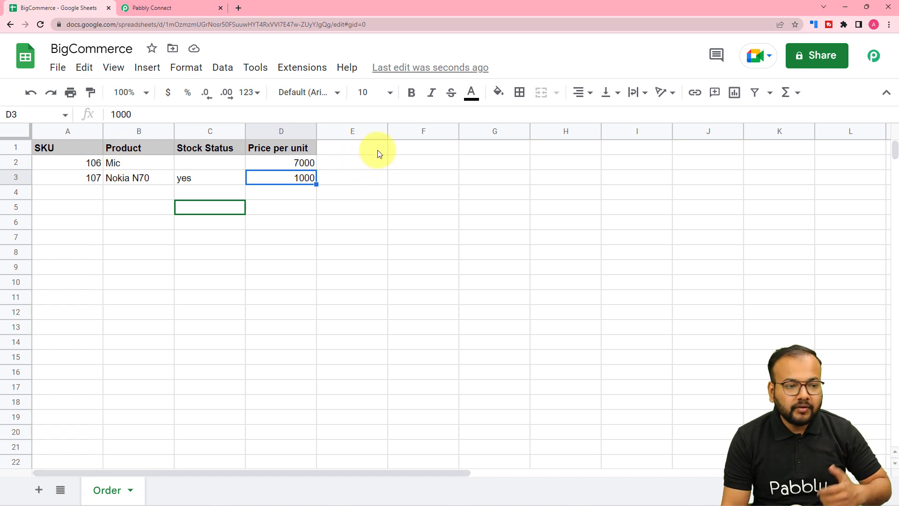
Step: Compare the webhook response received in Pabbly Connect with the Mic row in the BigCommerce Google Sheet
click(184, 7)
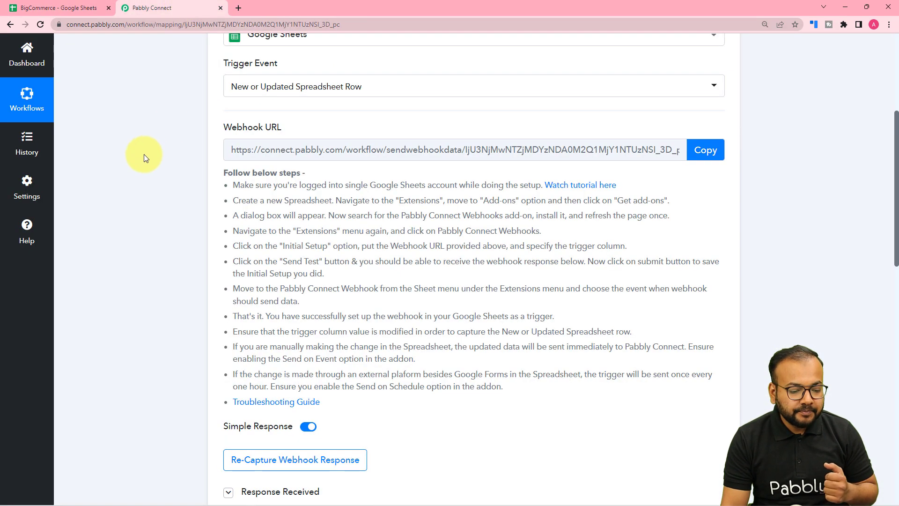
scroll(144, 153, down, 8)
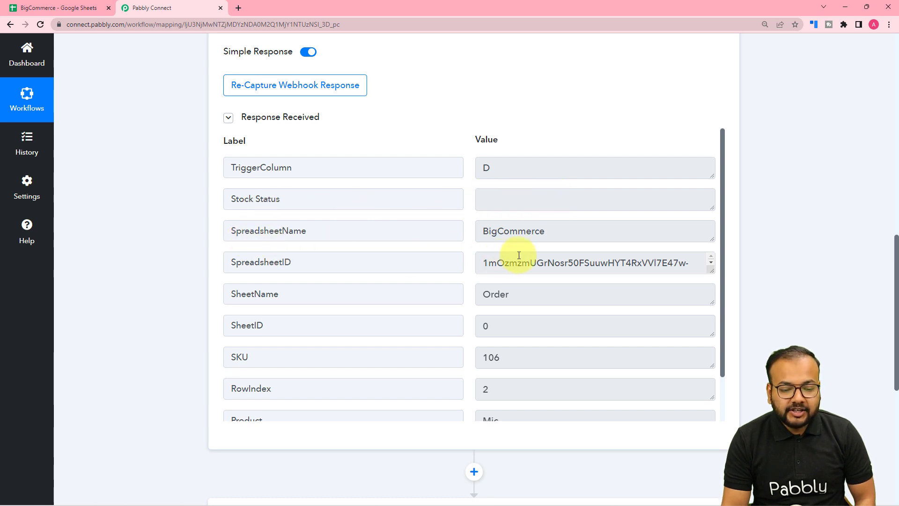
scroll(391, 291, down, 2)
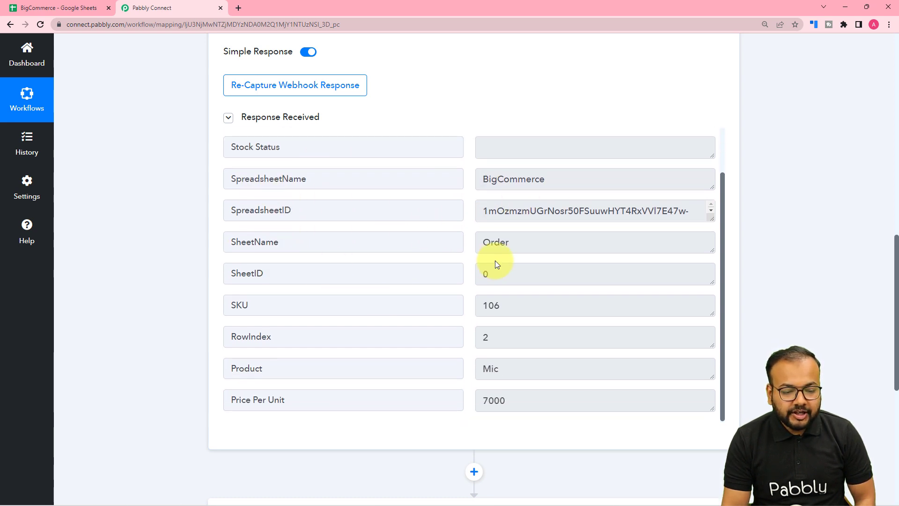
click(66, 8)
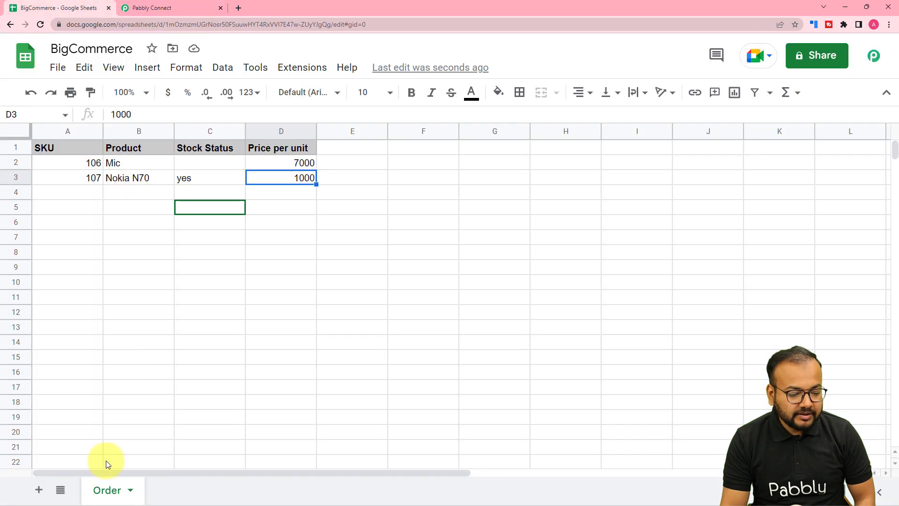
click(159, 8)
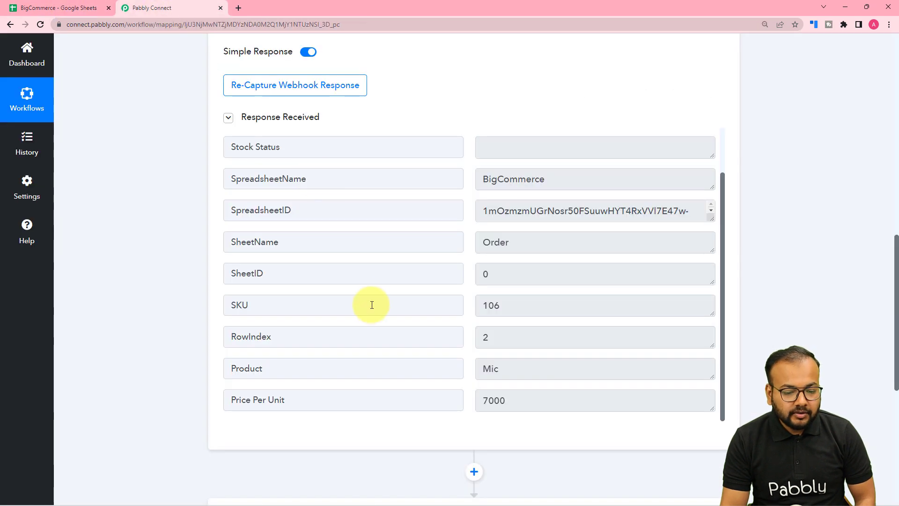
scroll(247, 277, down, 1)
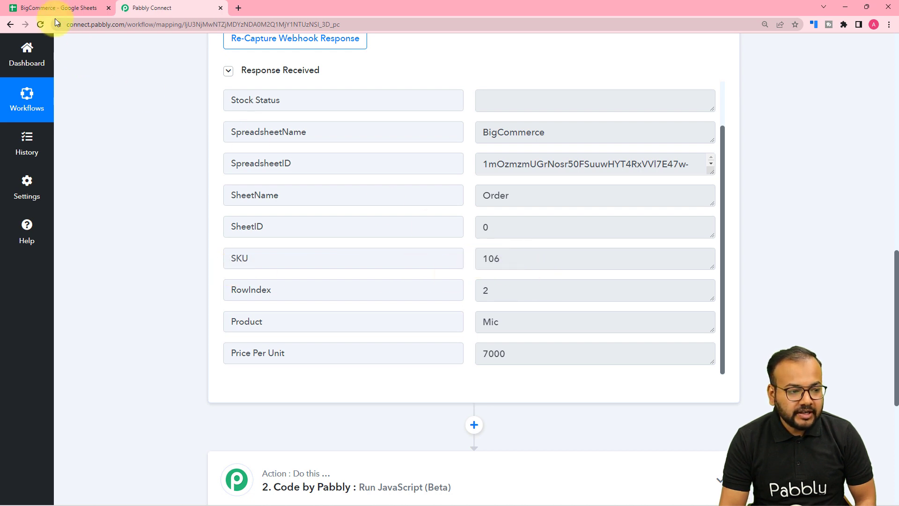
click(75, 8)
click(159, 9)
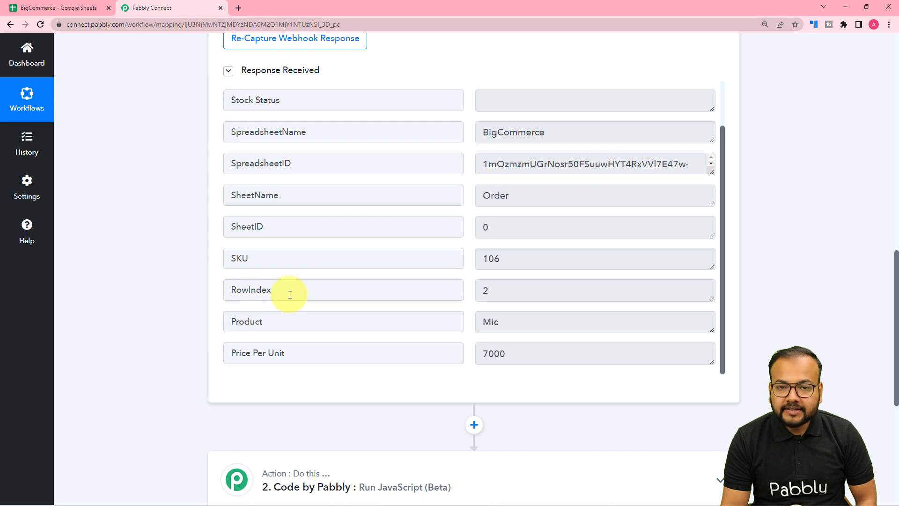
click(29, 8)
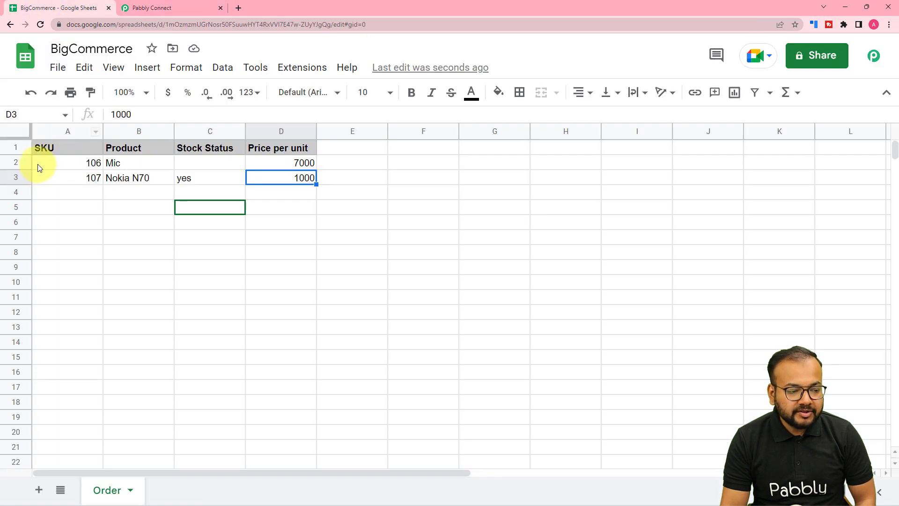
click(138, 8)
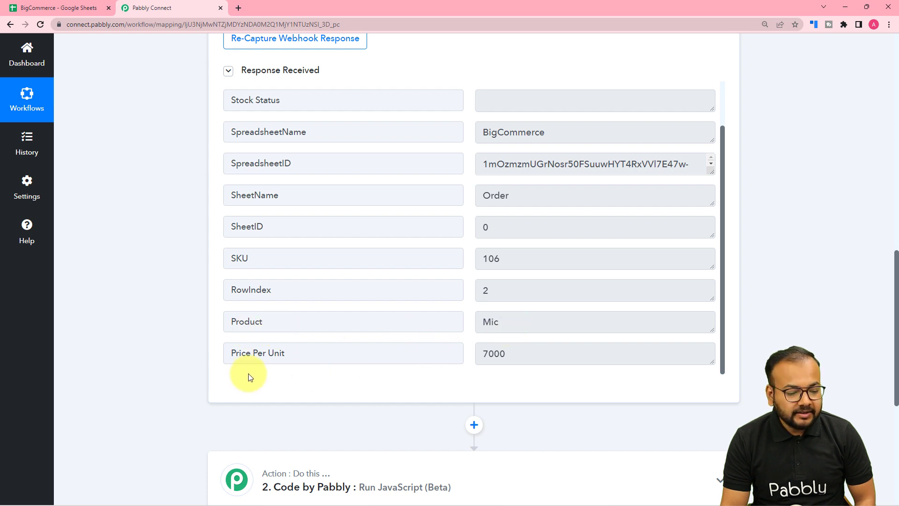
click(89, 8)
click(308, 164)
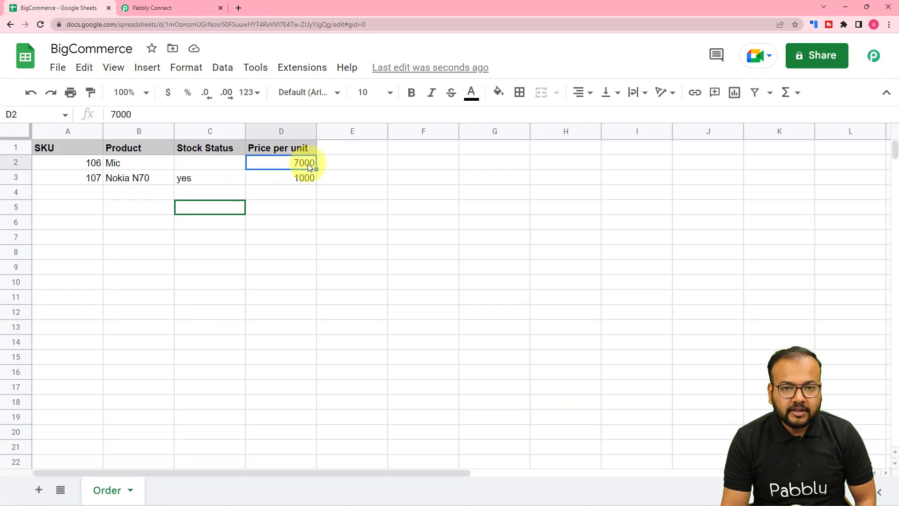
click(191, 10)
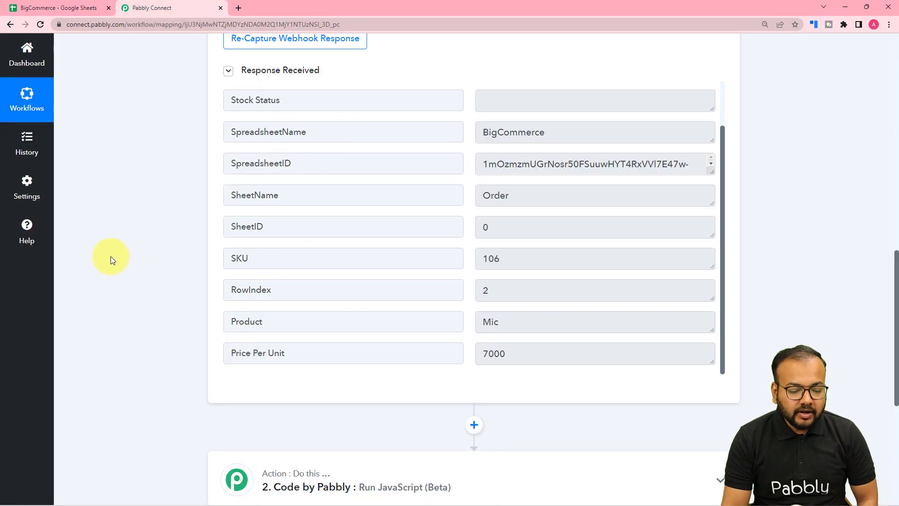
Step: Open the Code by Pabbly action step and view its Run JavaScript settings and code
scroll(110, 256, down, 4)
click(290, 302)
scroll(140, 331, down, 2)
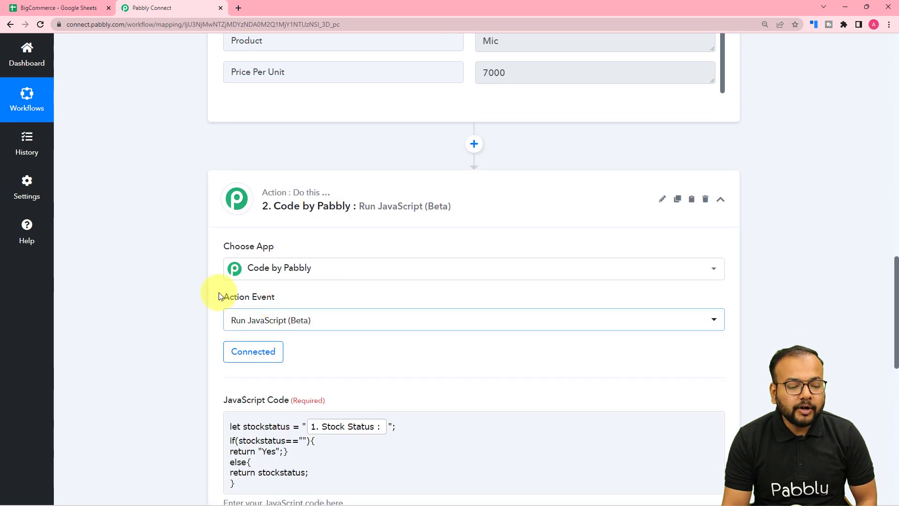
Step: Examine the JavaScript code in the Code by Pabbly step and how it handles an empty stock status
scroll(189, 328, down, 1)
scroll(189, 331, down, 2)
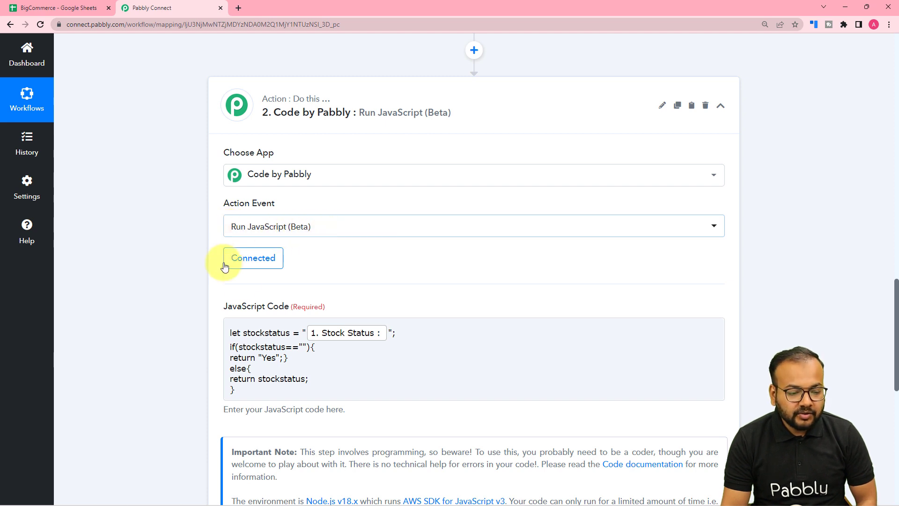
scroll(152, 256, down, 1)
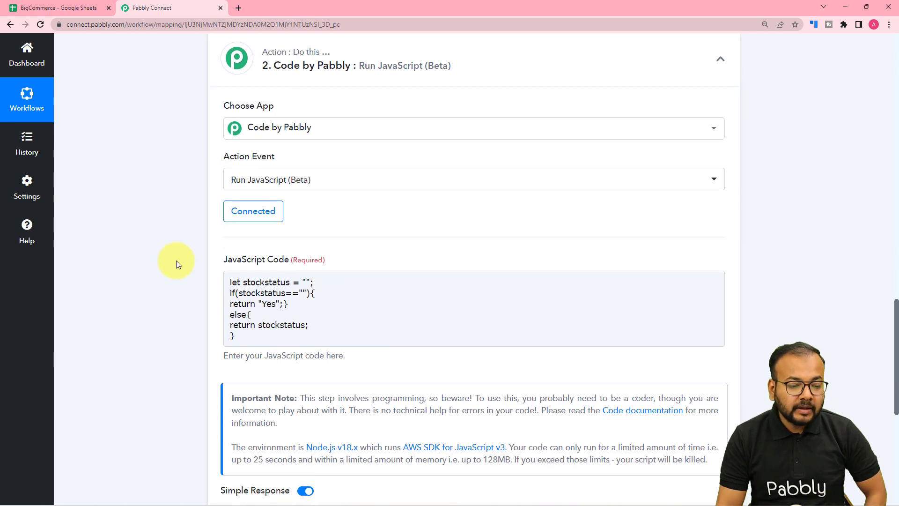
scroll(176, 260, down, 2)
click(235, 189)
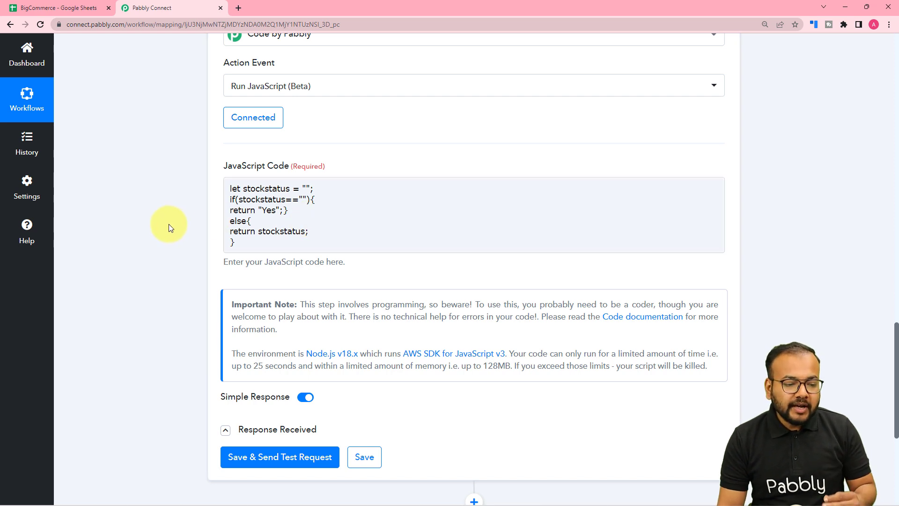
click(280, 241)
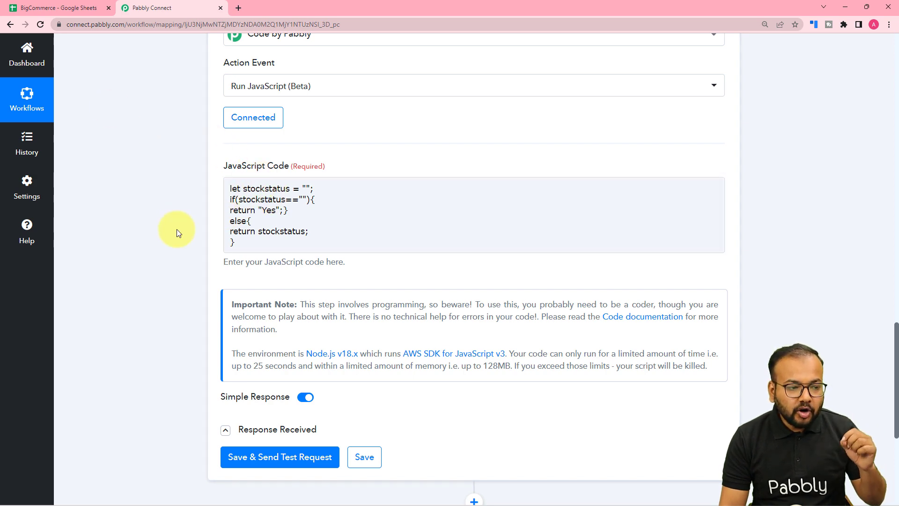
Step: Compare the code's conditions with the Stock Status column in the BigCommerce Google Sheet and with the Google Sheets trigger's captured response in Pabbly Connect
scroll(176, 229, up, 2)
click(65, 8)
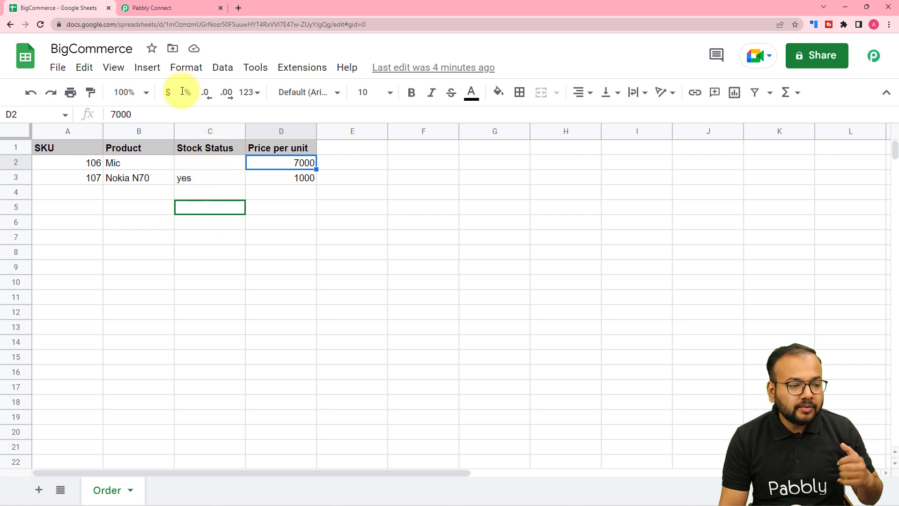
click(156, 5)
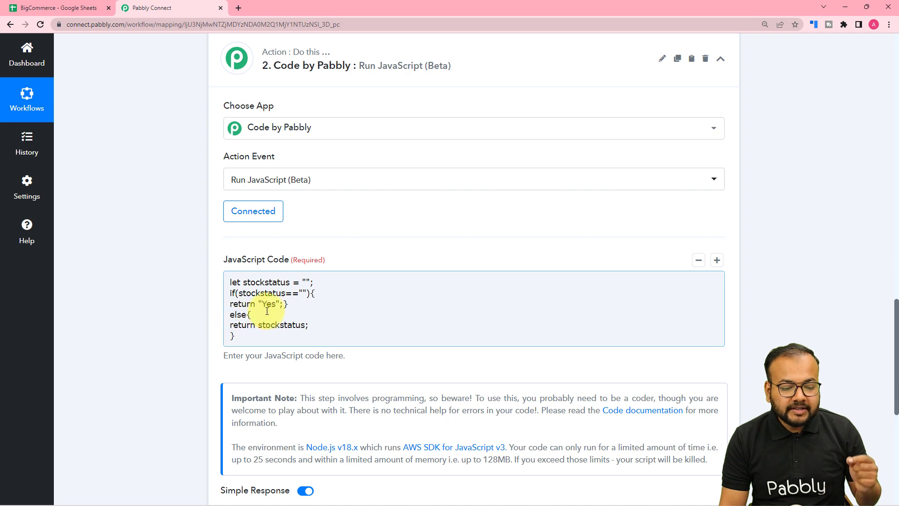
scroll(171, 283, down, 1)
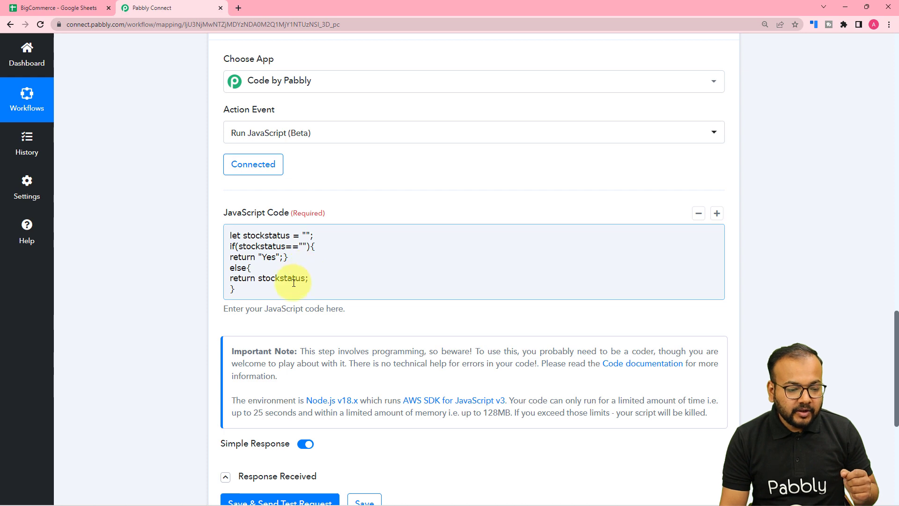
scroll(291, 283, up, 10)
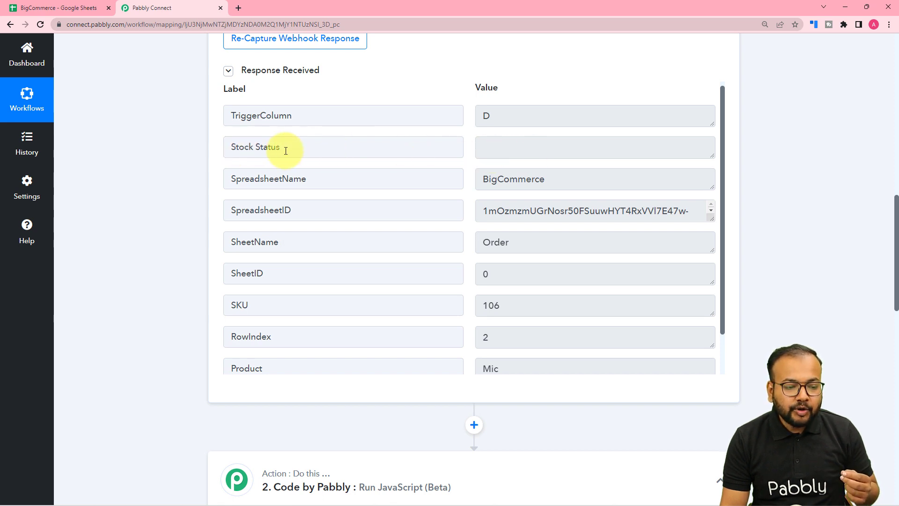
scroll(100, 251, down, 5)
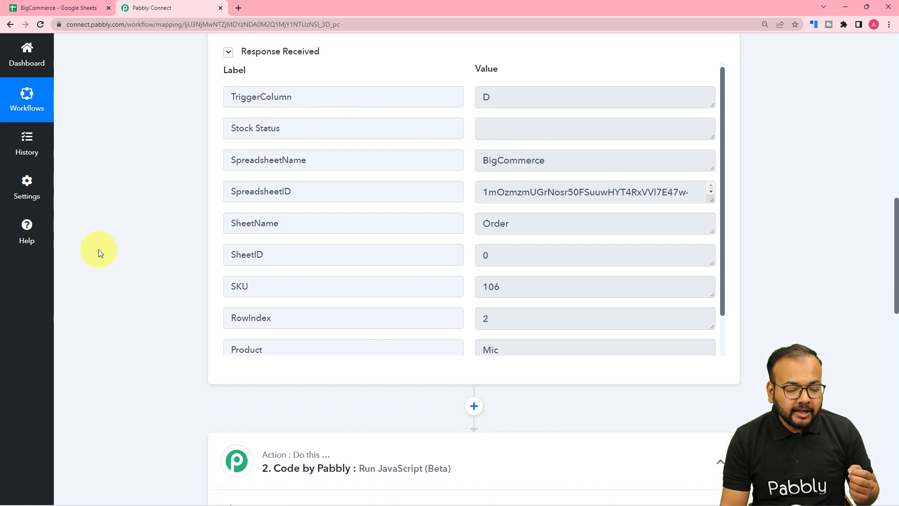
scroll(100, 252, down, 5)
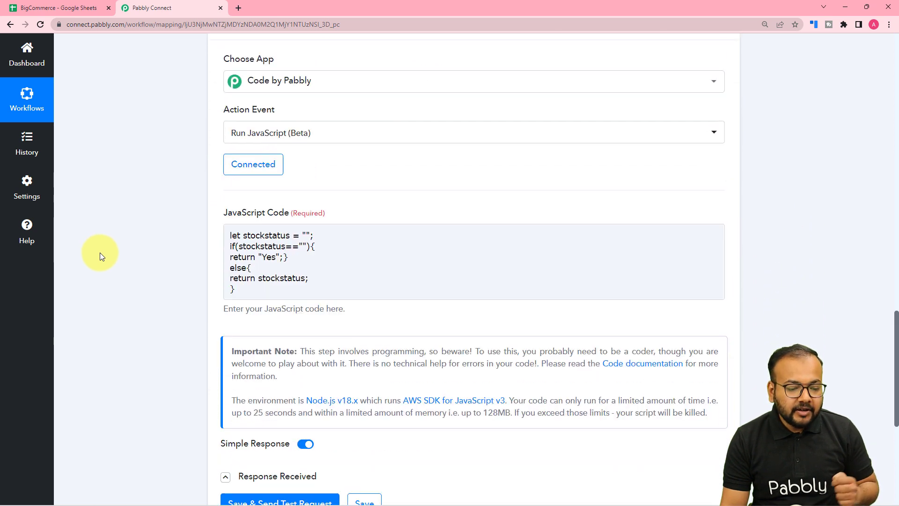
Step: Map the Google Sheets trigger's Stock Status field between the quotes of the stockstatus variable in the JavaScript code
click(307, 235)
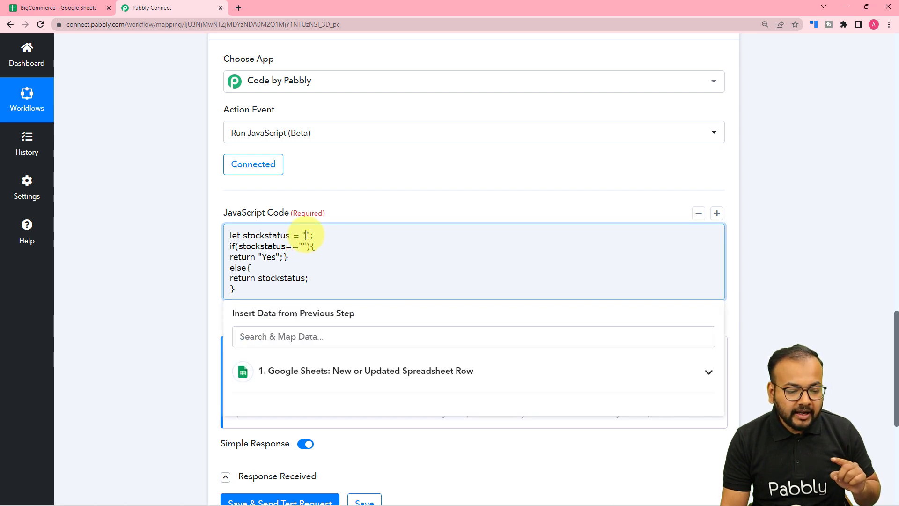
click(321, 375)
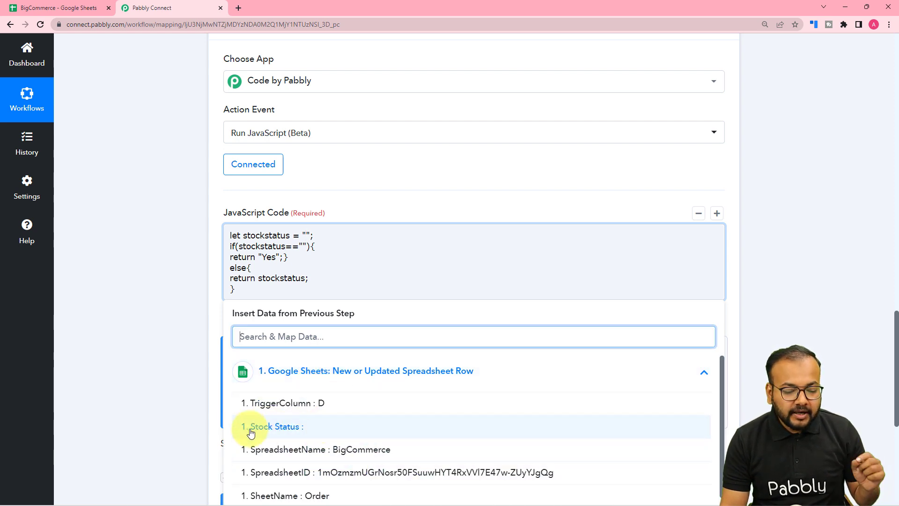
click(291, 433)
click(171, 307)
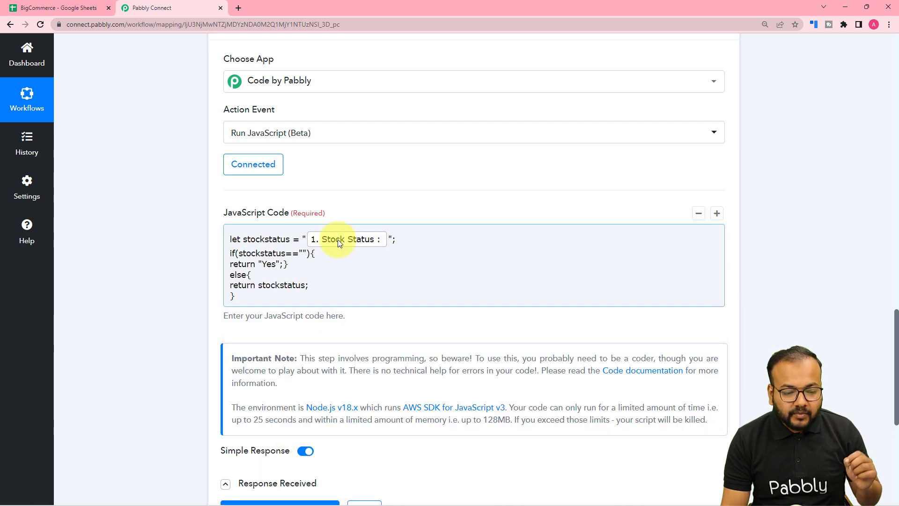
click(161, 217)
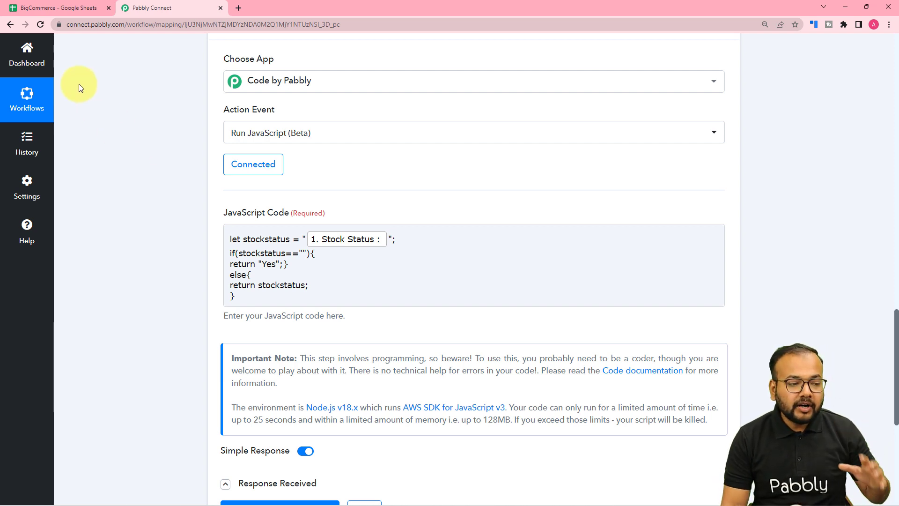
Step: Check the Stock Status column in the BigCommerce Google Sheet against the mapped field in the Pabbly Connect code
click(75, 8)
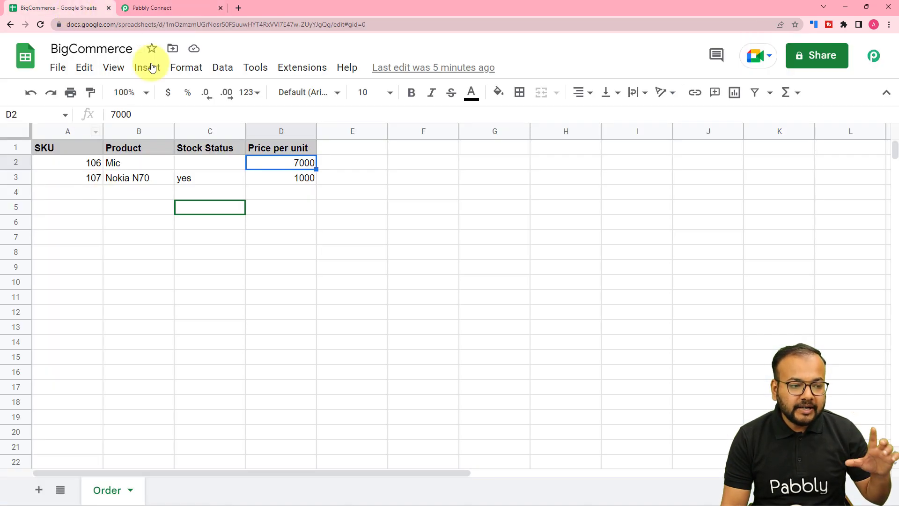
click(165, 8)
click(254, 238)
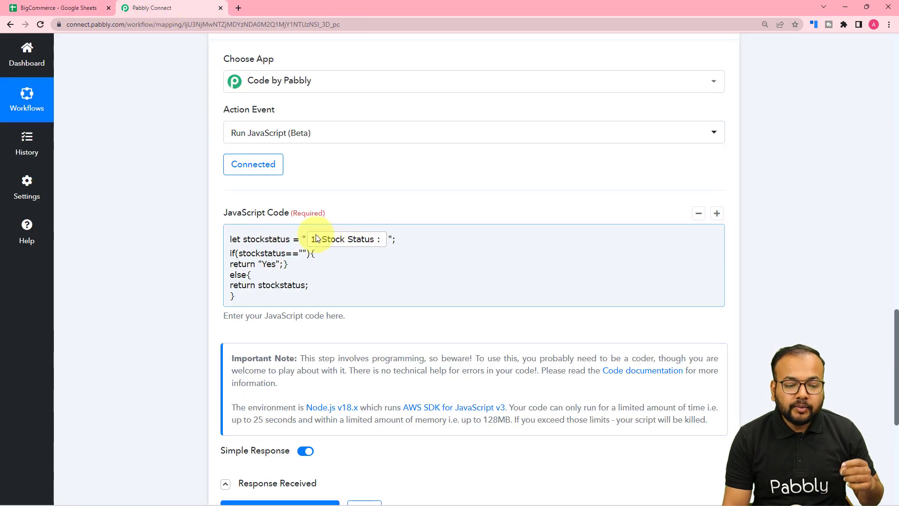
click(127, 243)
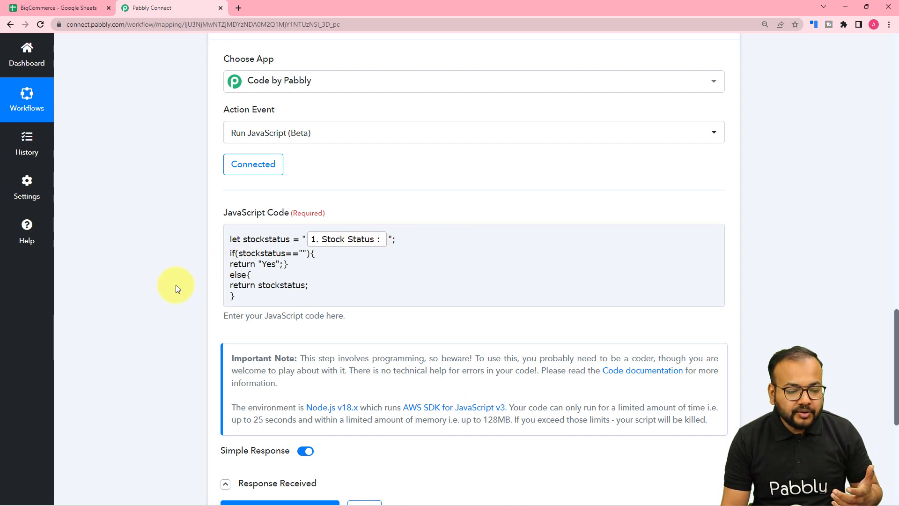
Step: Save the Code by Pabbly step and send a test request, showing its response
scroll(176, 285, down, 3)
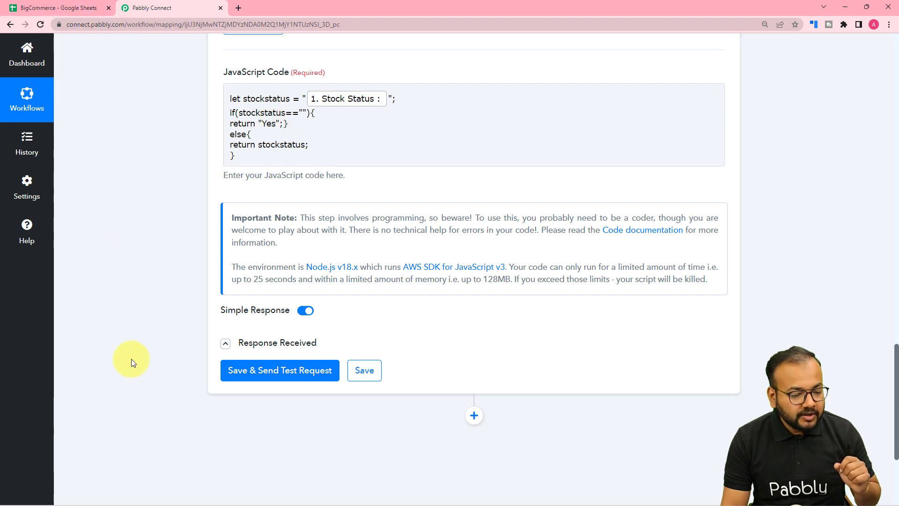
click(228, 376)
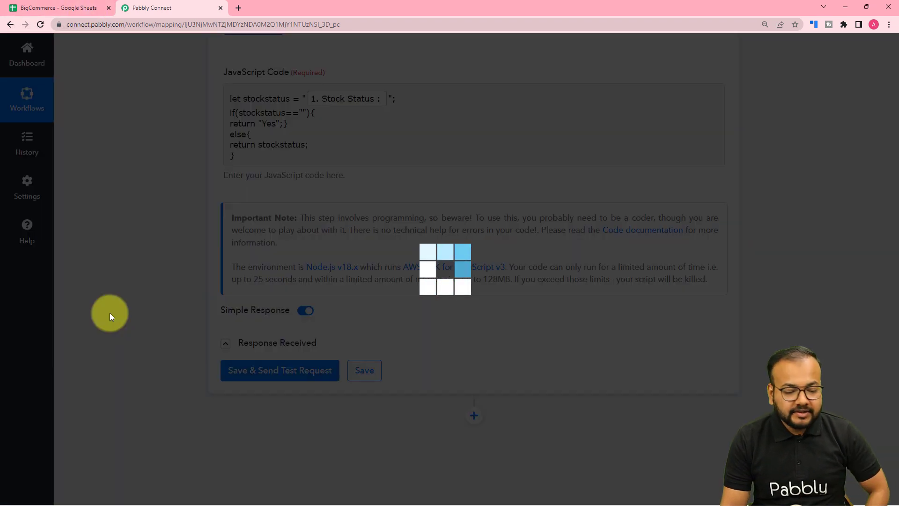
scroll(110, 317, down, 3)
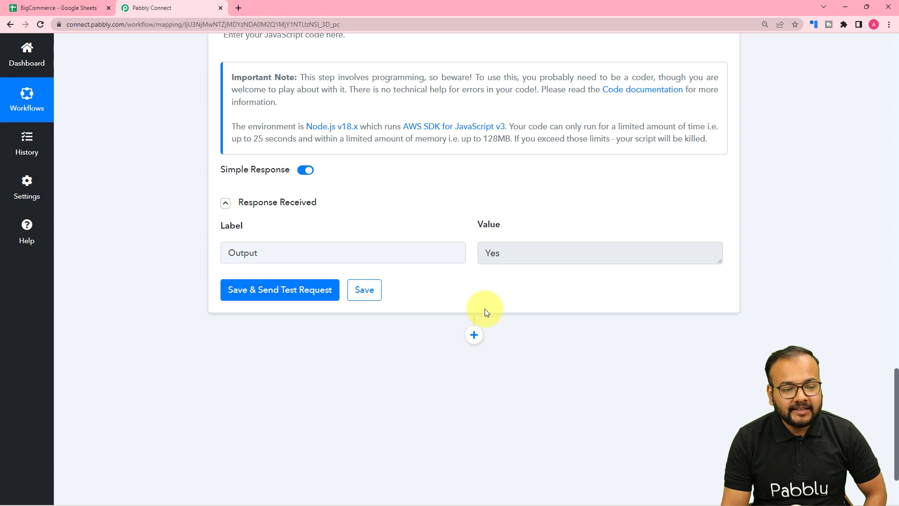
scroll(484, 308, down, 1)
Step: Compare the code step's output with its mapped Stock Status field and the Mic row in the BigCommerce Google Sheet
scroll(487, 309, up, 5)
click(327, 151)
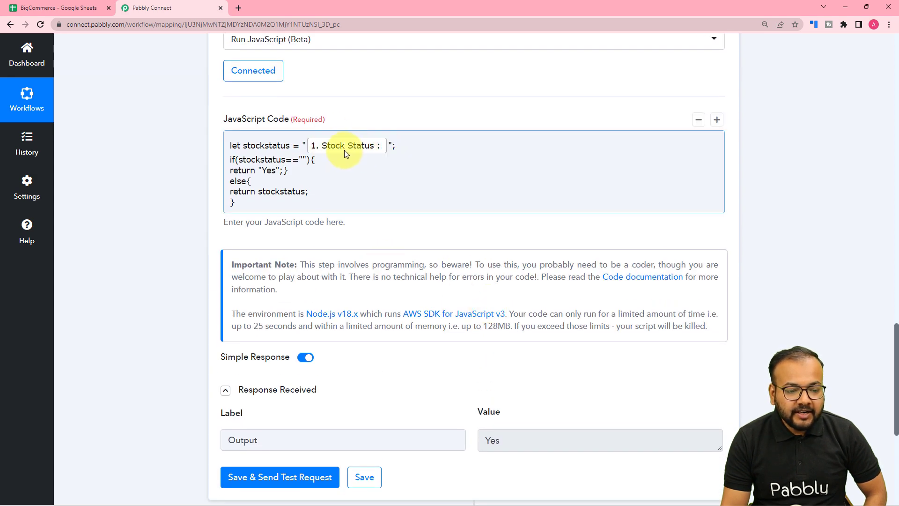
click(102, 202)
scroll(111, 212, down, 3)
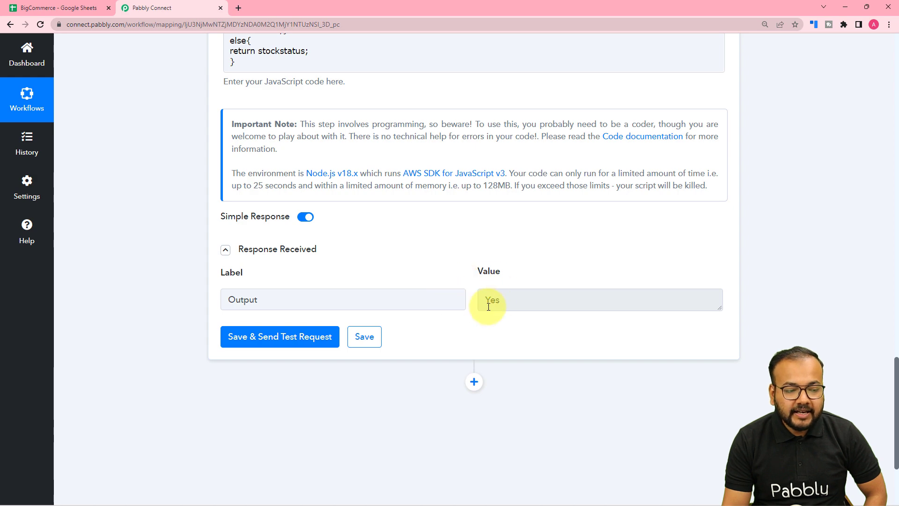
click(79, 10)
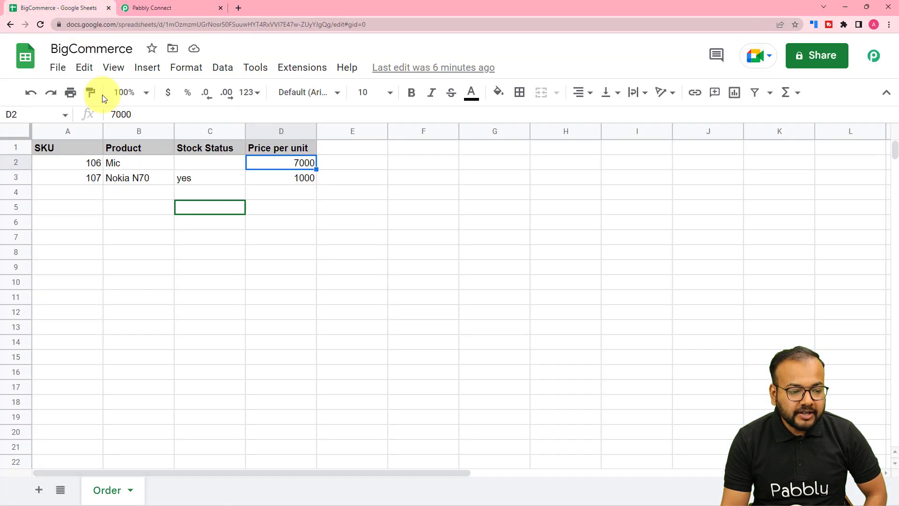
click(150, 8)
scroll(201, 242, down, 2)
scroll(200, 241, down, 1)
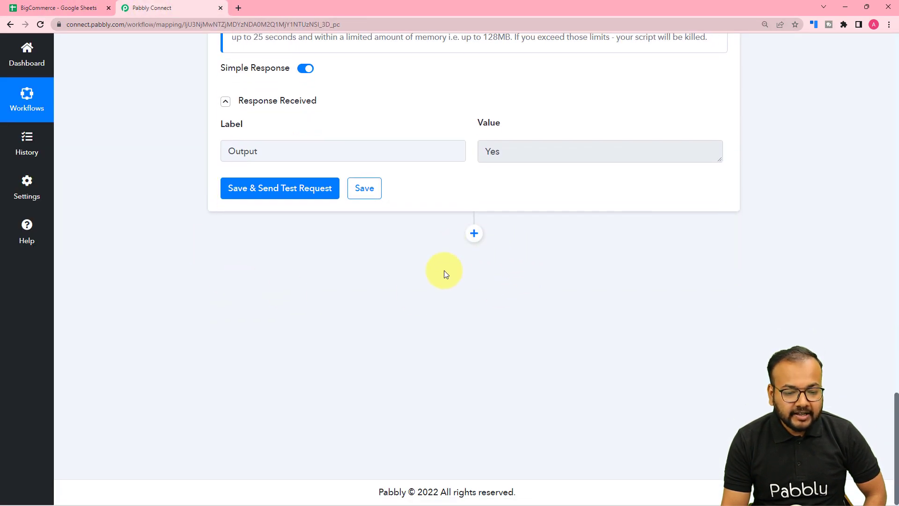
Step: Add a Google Sheets action after the Code by Pabbly step, with Update Cell Value as its action event
click(474, 234)
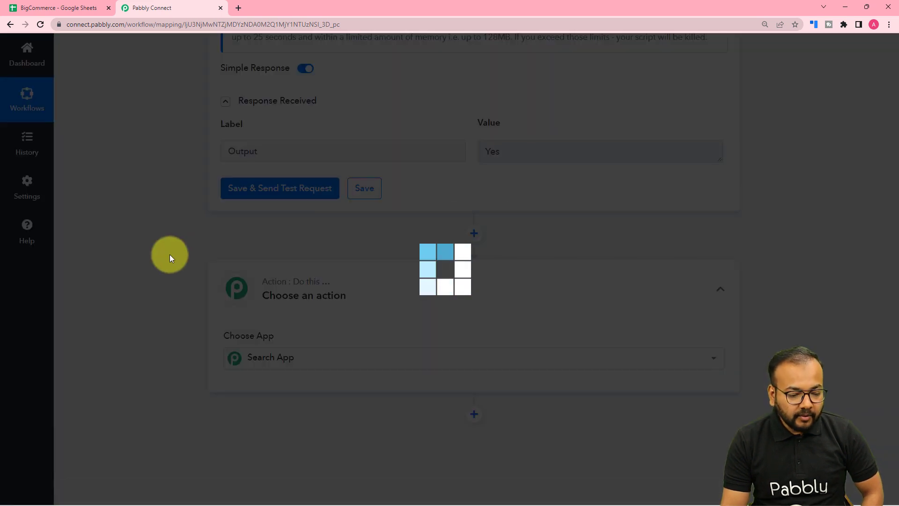
text(goo)
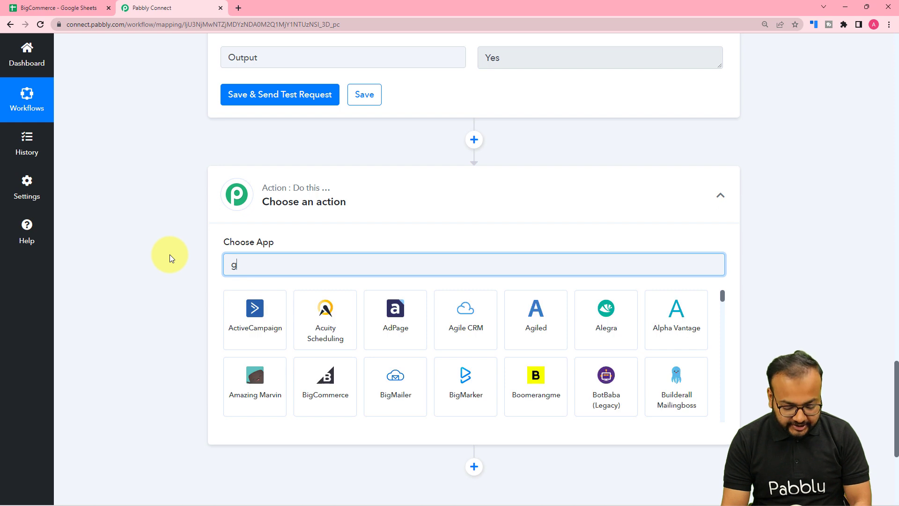
click(536, 382)
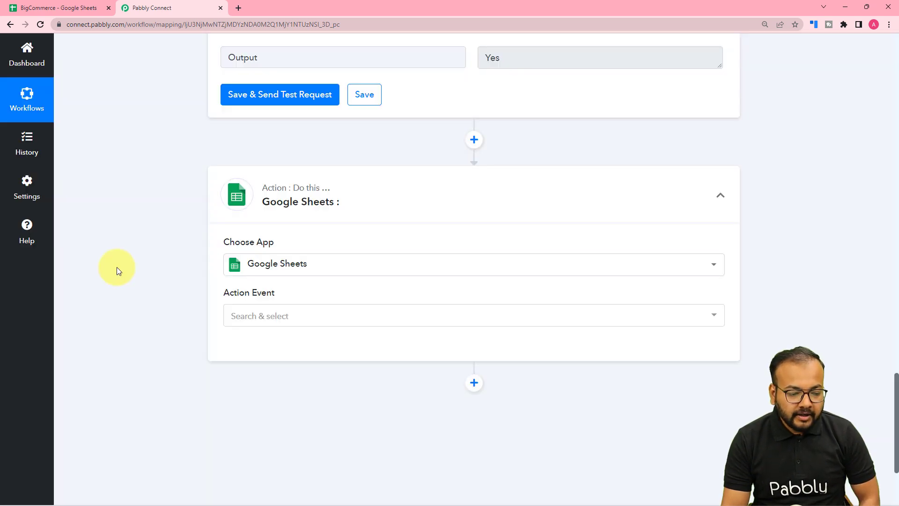
click(271, 228)
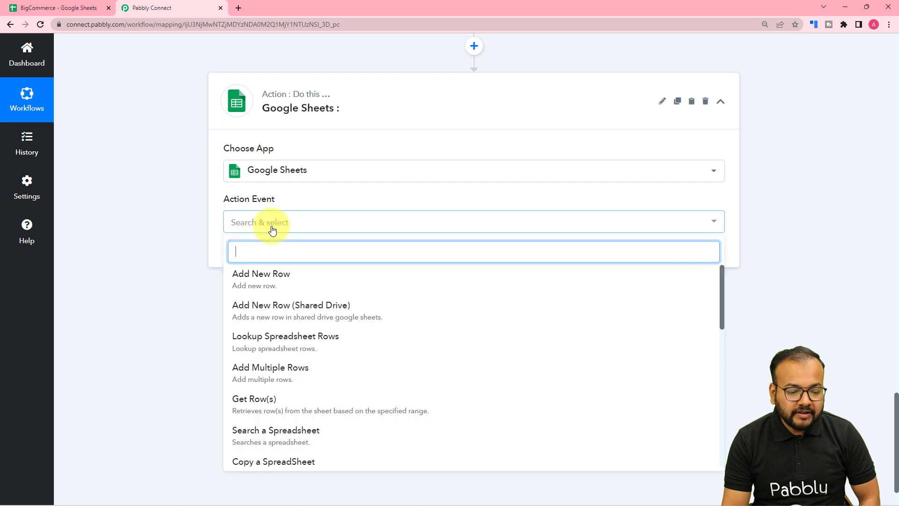
scroll(286, 338, down, 8)
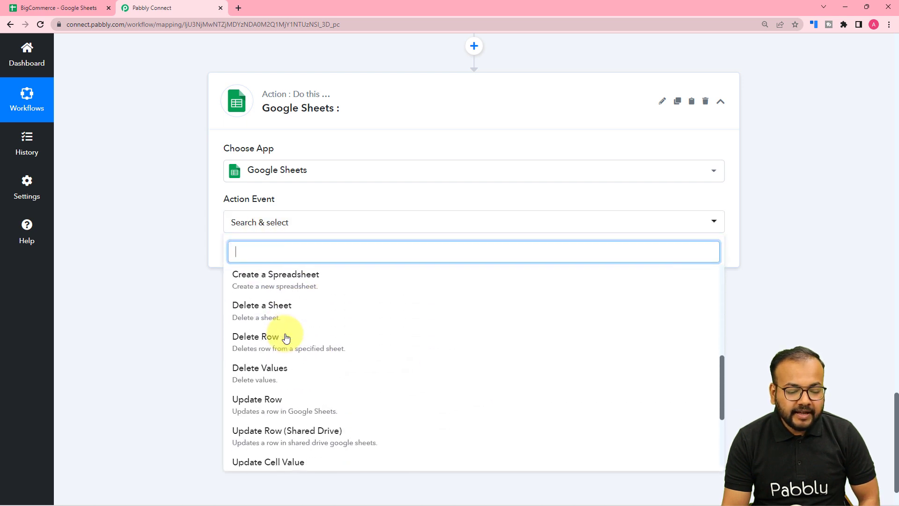
scroll(286, 338, down, 2)
click(247, 333)
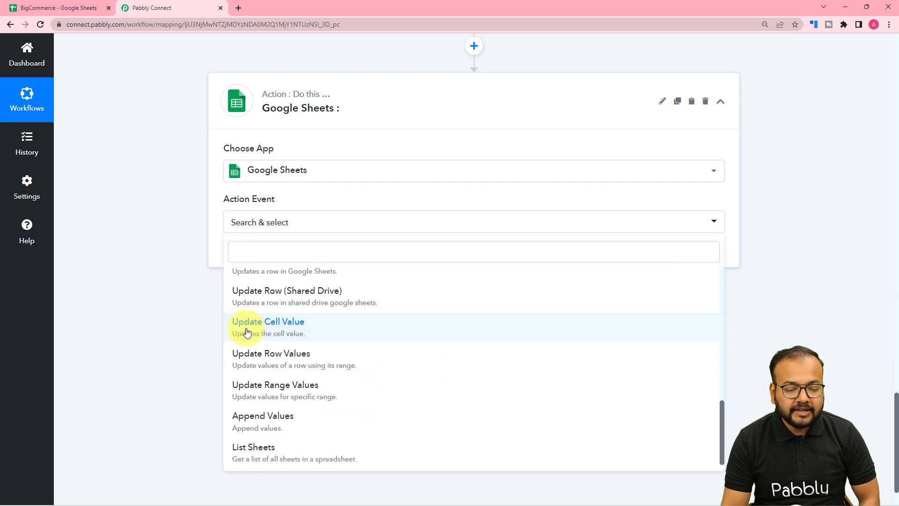
Step: Connect the Google Sheets action through the existing connection Google Sheets #815 and save the connection
click(256, 274)
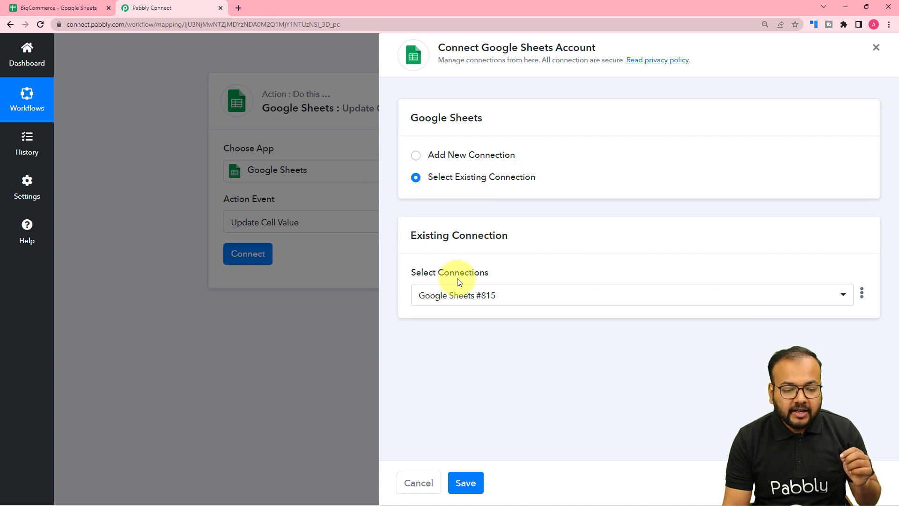
click(471, 301)
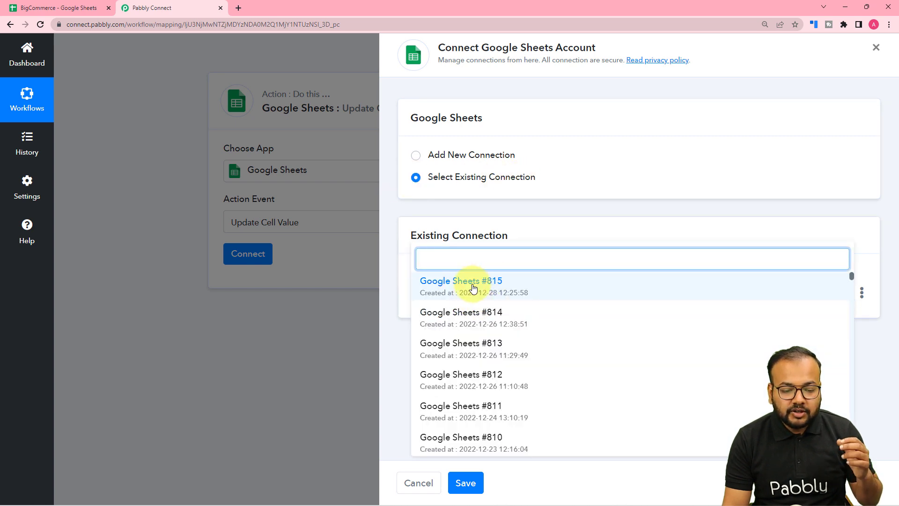
click(474, 287)
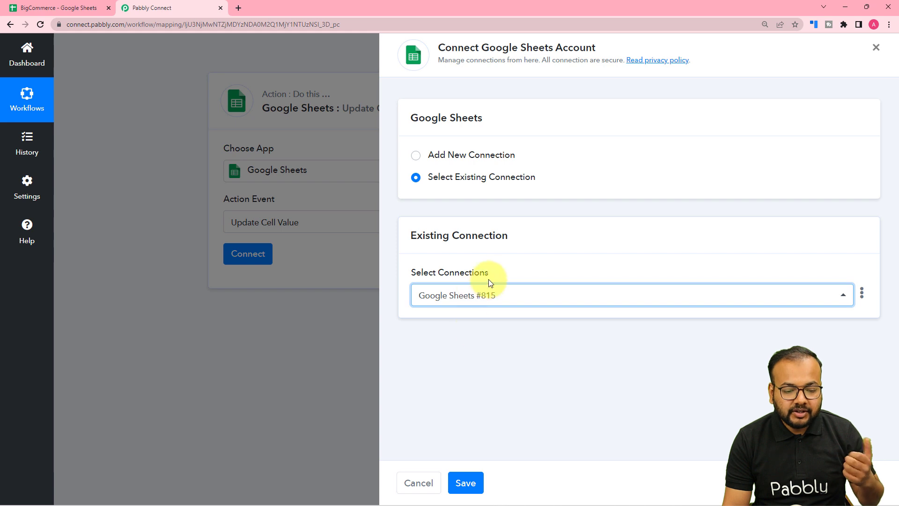
click(466, 484)
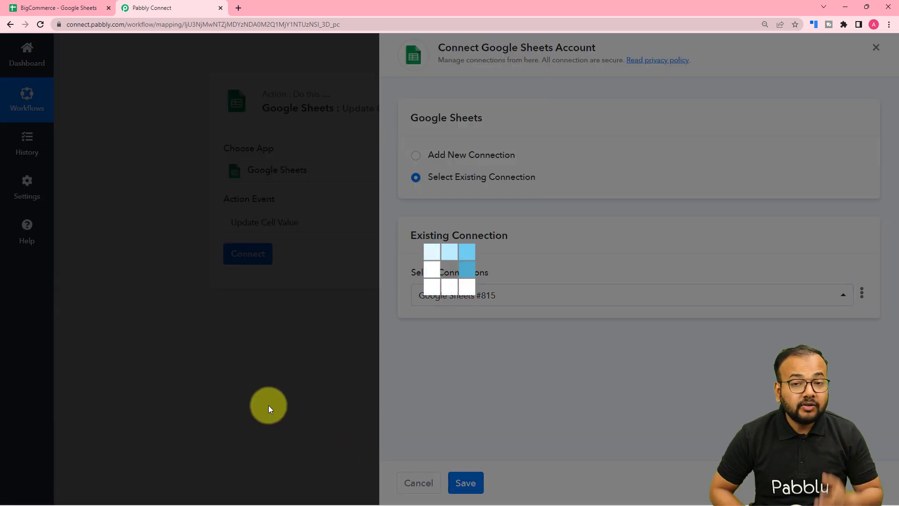
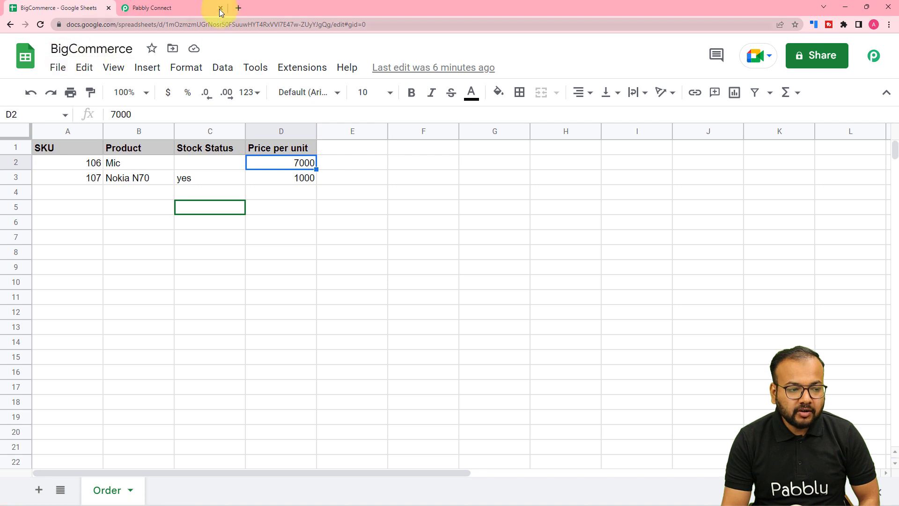
Step: Target the BigCommerce spreadsheet's Order sheet in the Update Cell Value action, checking the sheet name against the Google Sheet
click(196, 8)
click(297, 188)
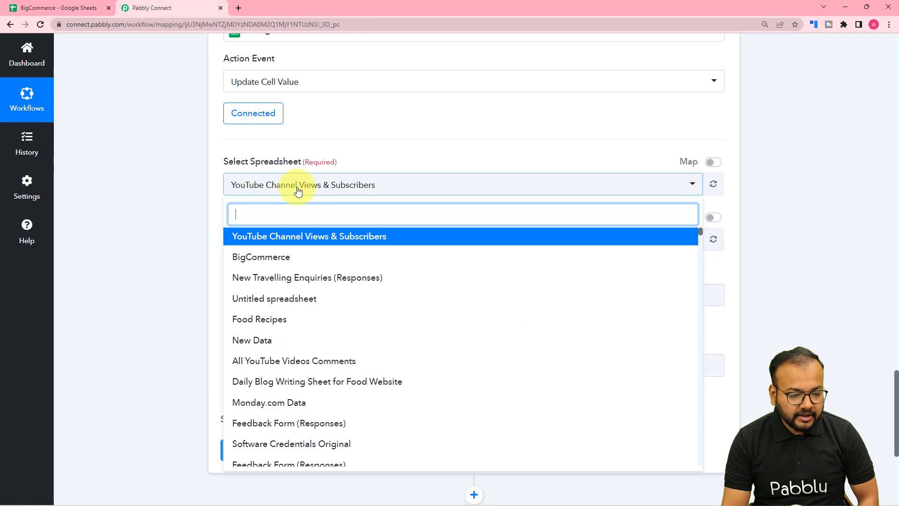
click(256, 259)
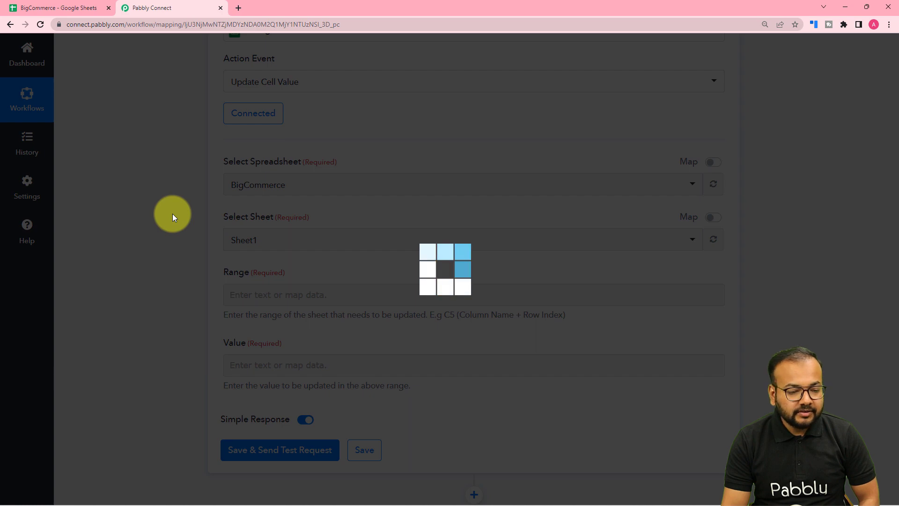
scroll(172, 214, down, 2)
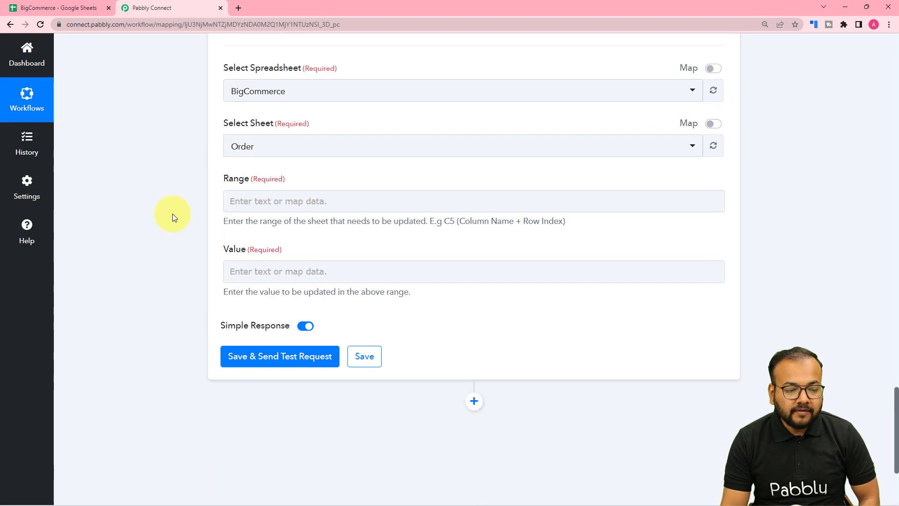
click(59, 7)
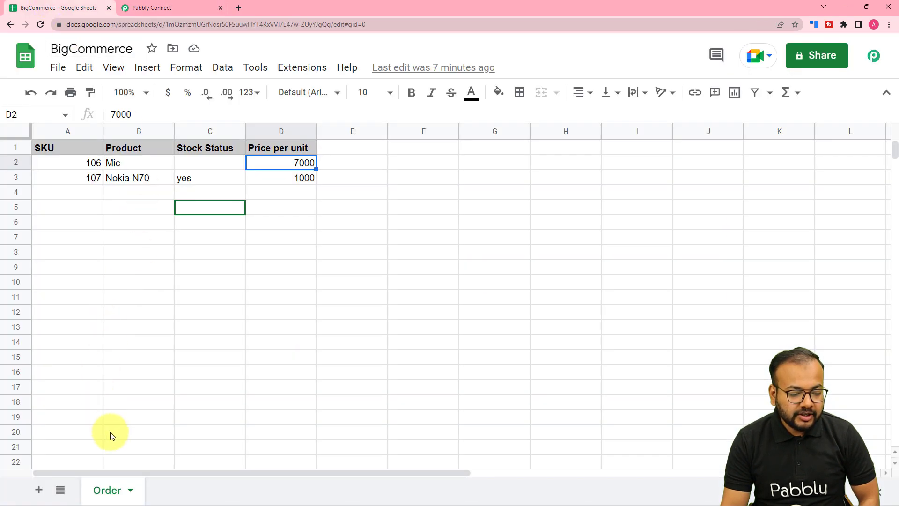
click(154, 10)
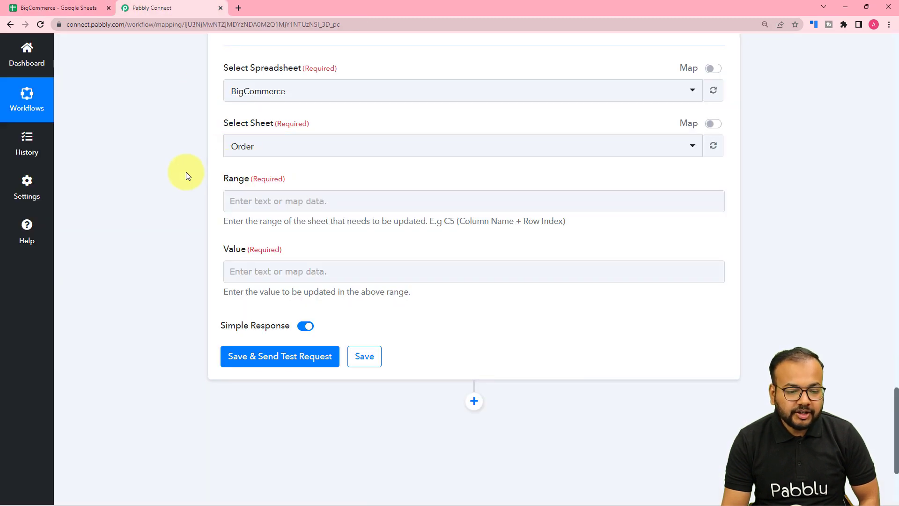
scroll(187, 172, down, 1)
Step: Check the Stock Status column's letter in the BigCommerce sheet and enter C as the start of the action's range
click(226, 152)
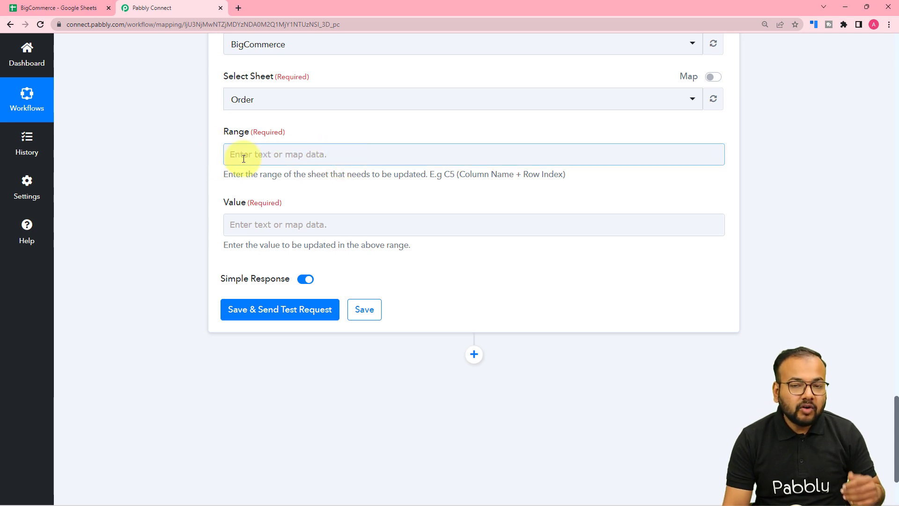
click(75, 8)
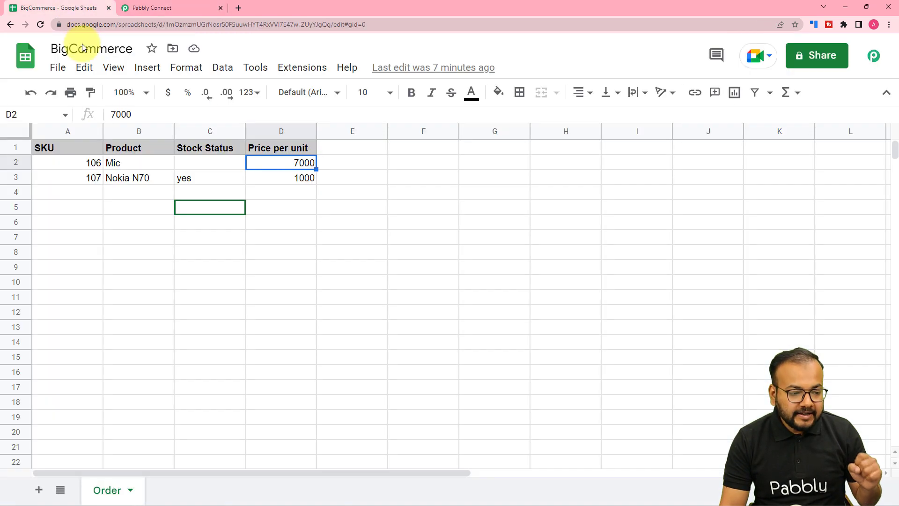
click(212, 170)
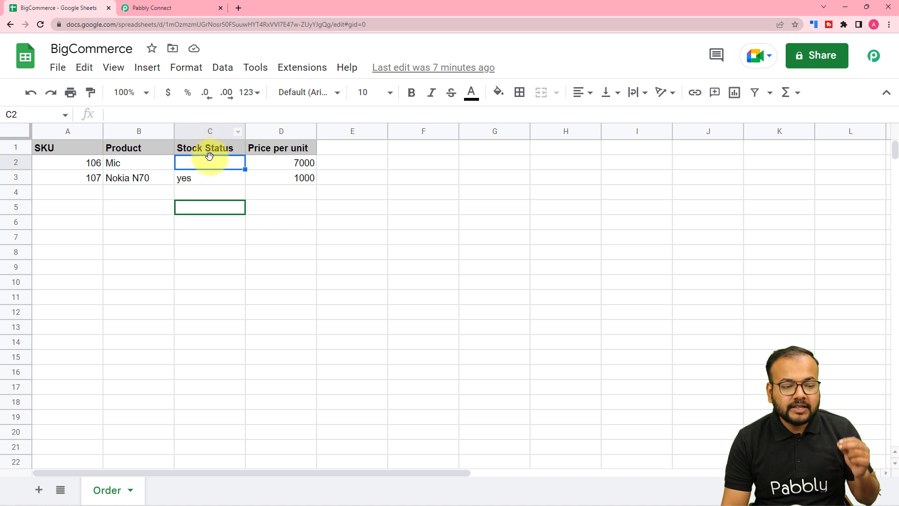
click(186, 10)
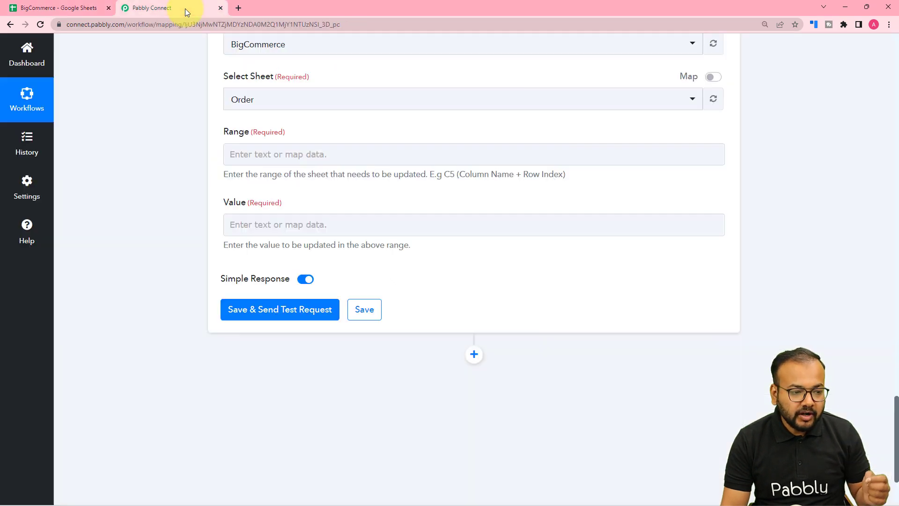
click(246, 156)
click(245, 156)
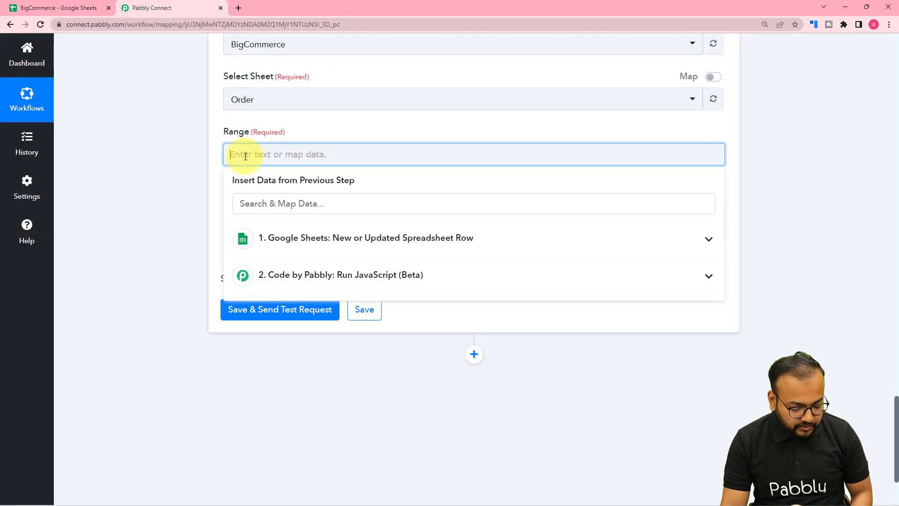
text(C)
click(161, 170)
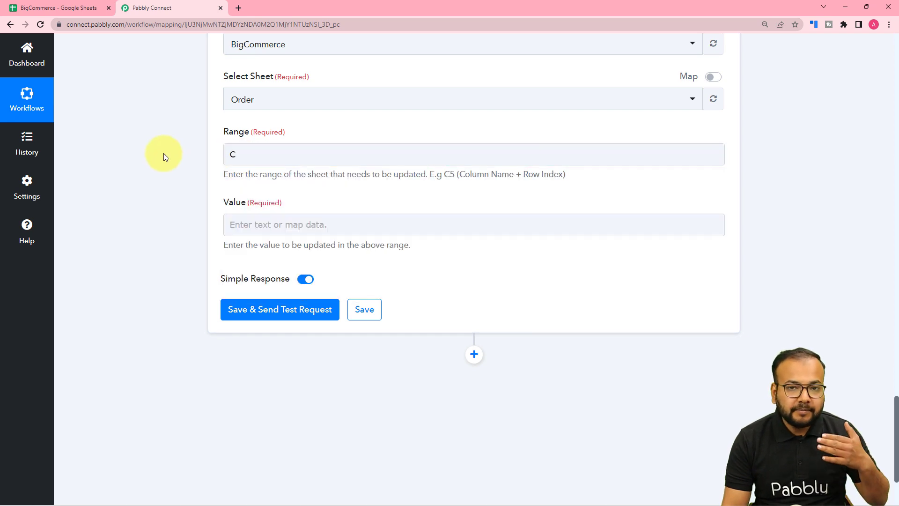
Step: Check the trigger response's row data and append the mapped RowIndex from the Google Sheets trigger after C in the range
scroll(164, 153, up, 1)
scroll(165, 153, up, 15)
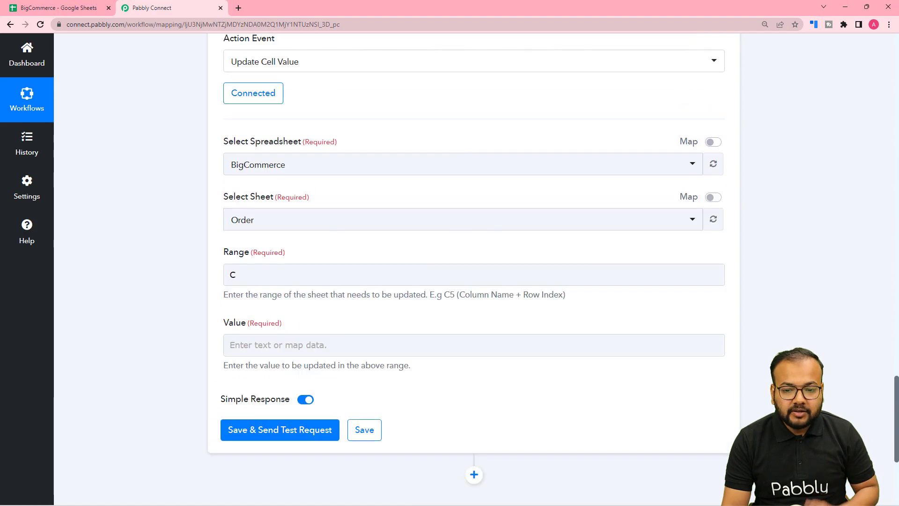
drag(897, 119, 886, 204)
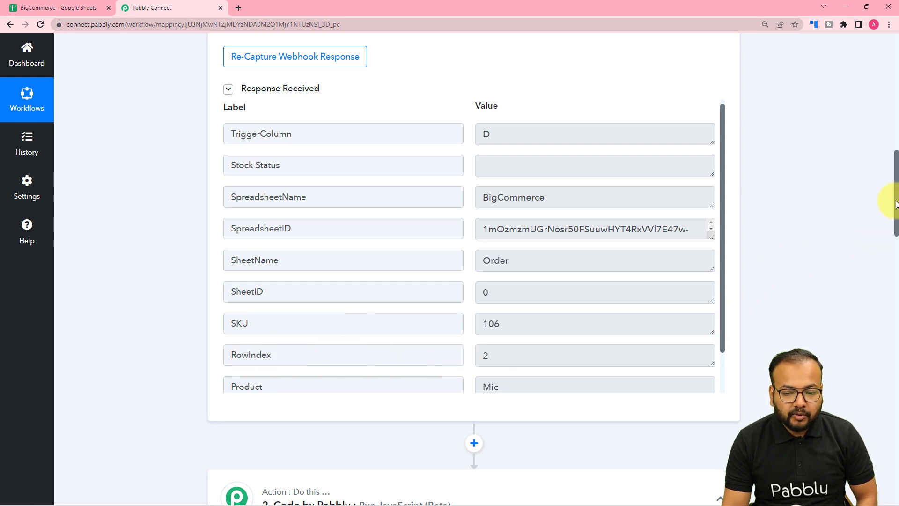
drag(896, 204, 827, 407)
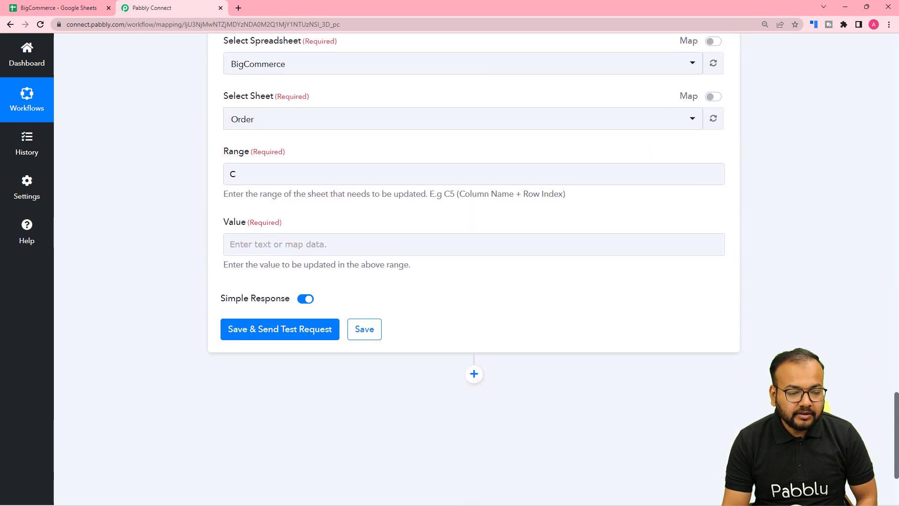
click(244, 178)
text(C)
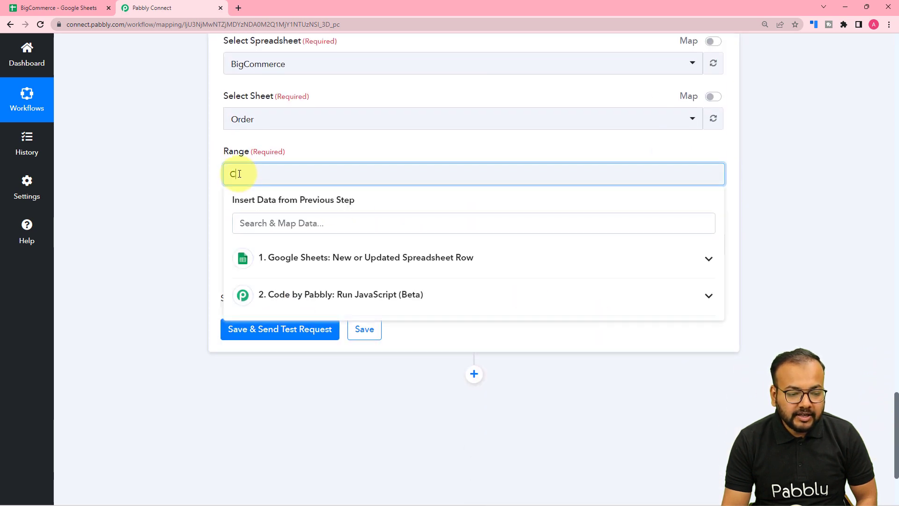
click(307, 259)
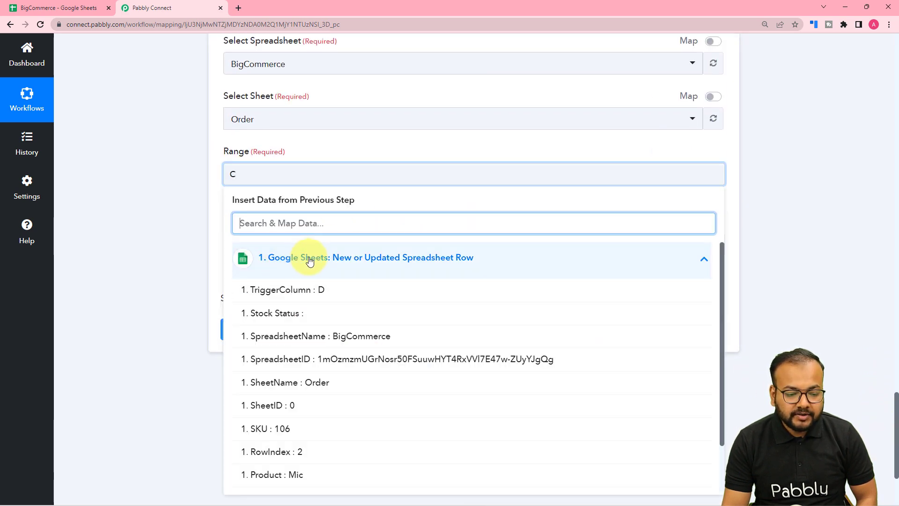
click(281, 451)
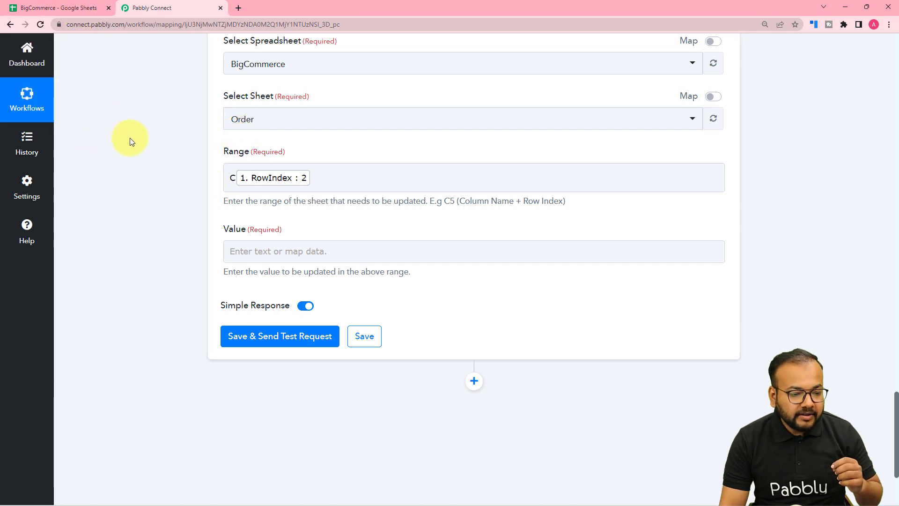
mouse_move(80, 8)
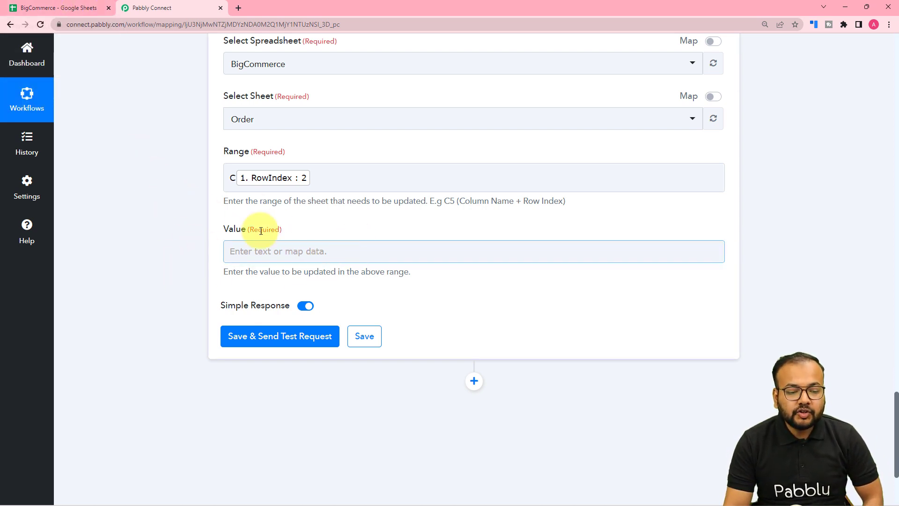
Step: Review the code step's output and the Mic row's Stock Status cell, and map the Code by Pabbly Output as the cell's value
scroll(149, 231, up, 10)
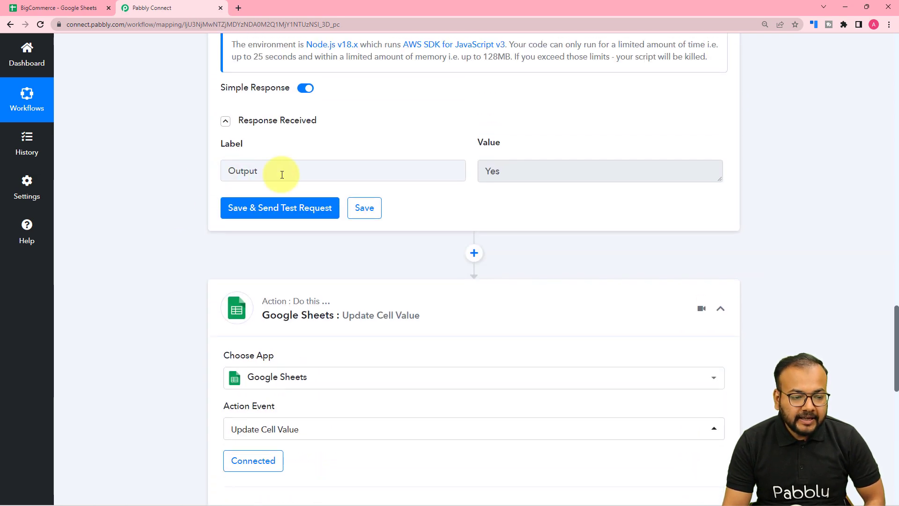
click(70, 8)
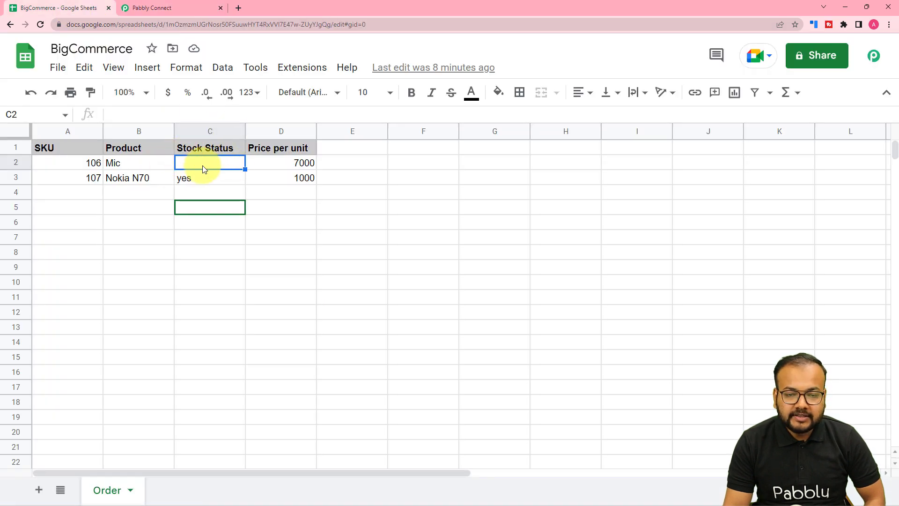
click(150, 8)
scroll(184, 231, down, 4)
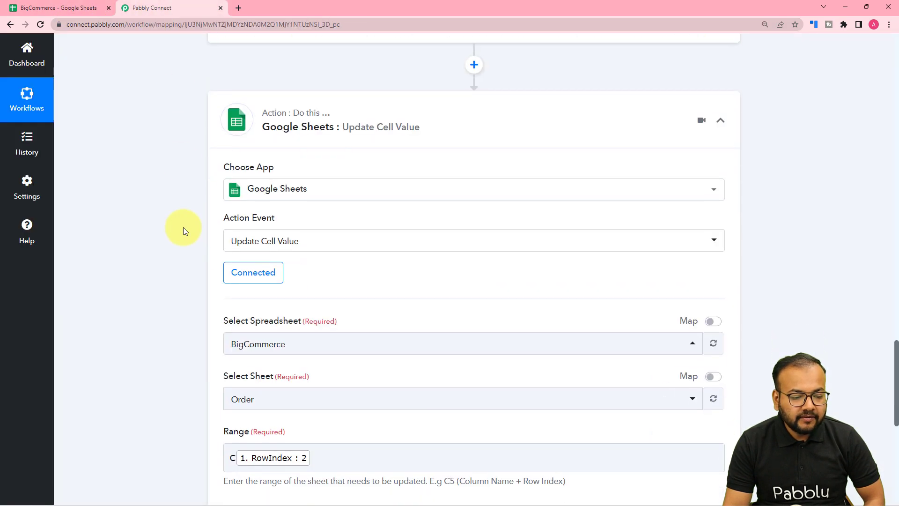
scroll(184, 231, down, 6)
click(257, 205)
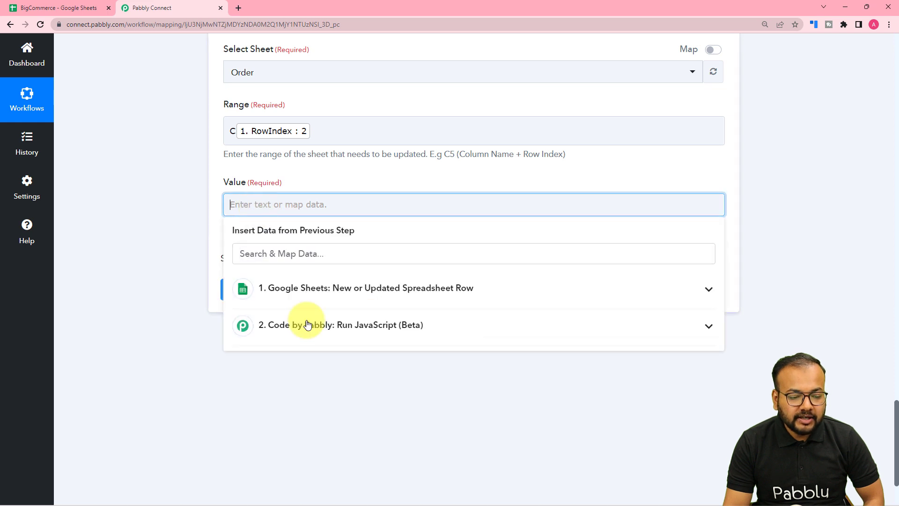
click(288, 336)
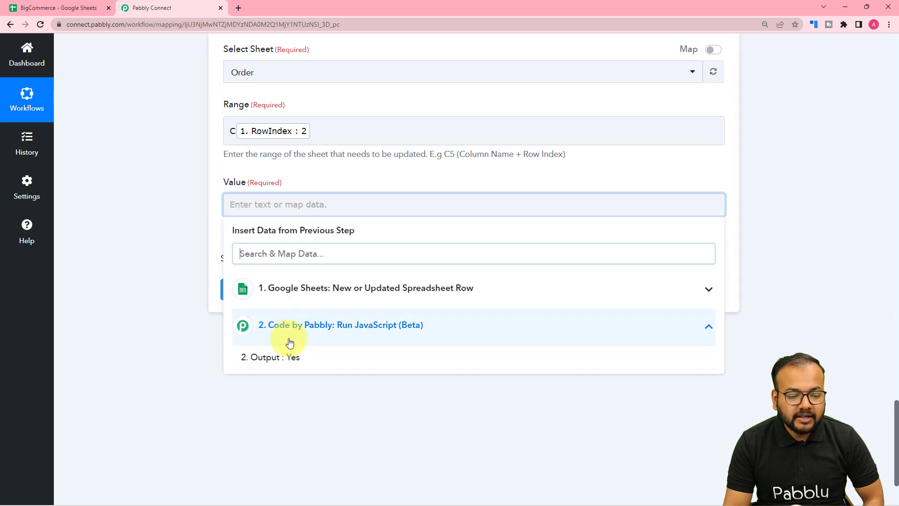
click(255, 358)
click(124, 233)
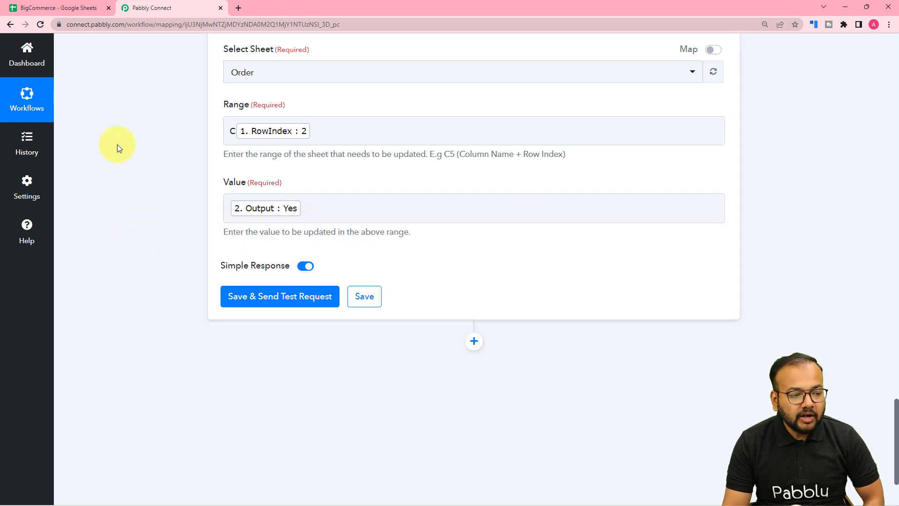
Step: Save the Update Cell Value action, send a test request, and check the Mic row's Stock Status in the BigCommerce sheet
click(60, 6)
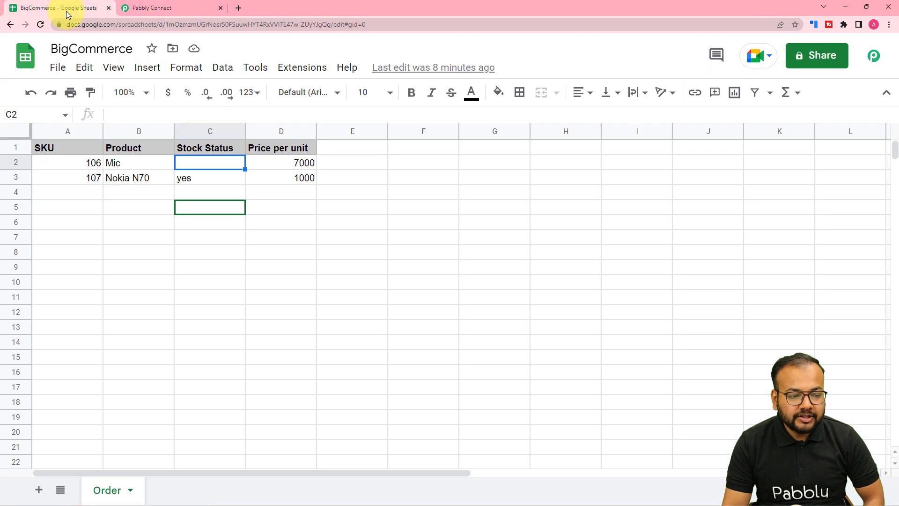
click(141, 7)
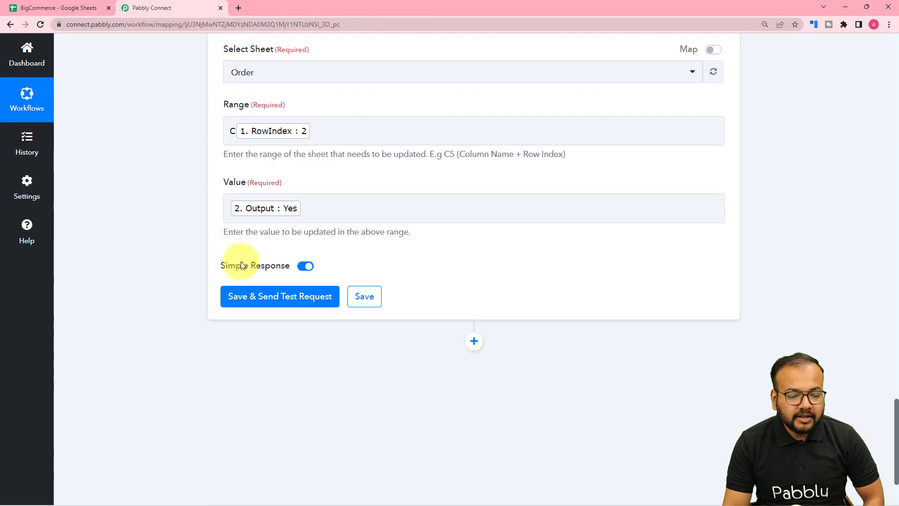
click(221, 293)
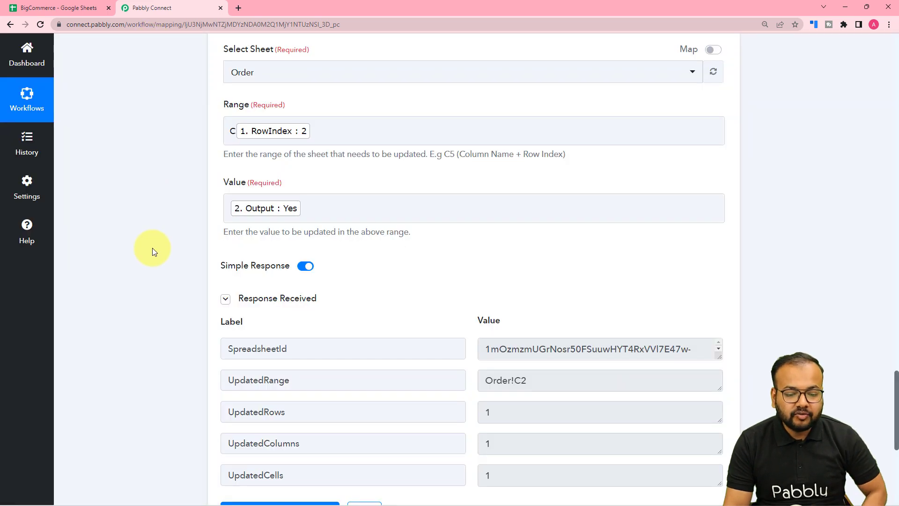
scroll(152, 248, down, 3)
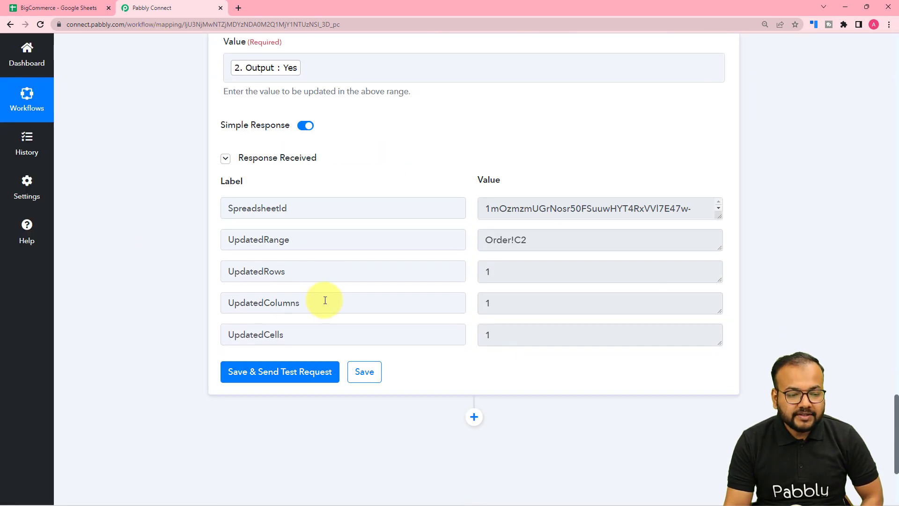
click(78, 13)
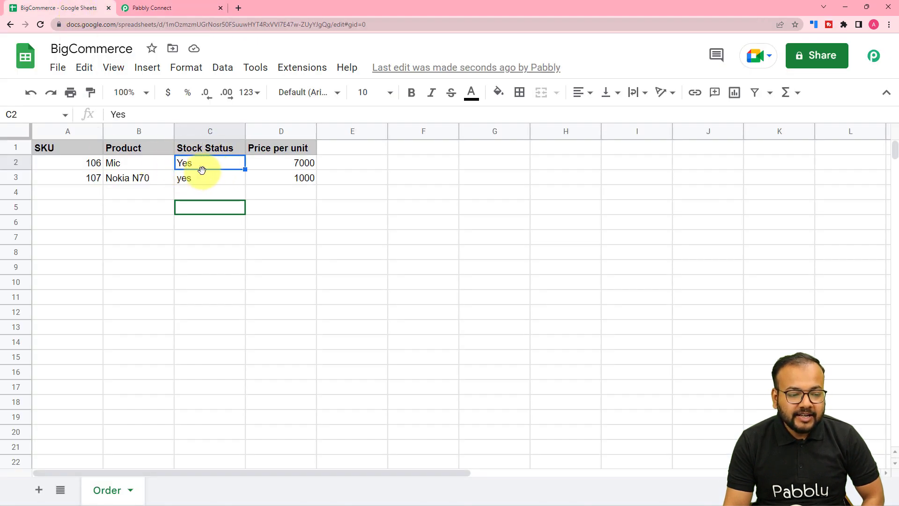
click(170, 11)
Step: Collapse the Google Sheets action, review the JavaScript code and its response, and collapse the Code by Pabbly step
scroll(187, 231, up, 15)
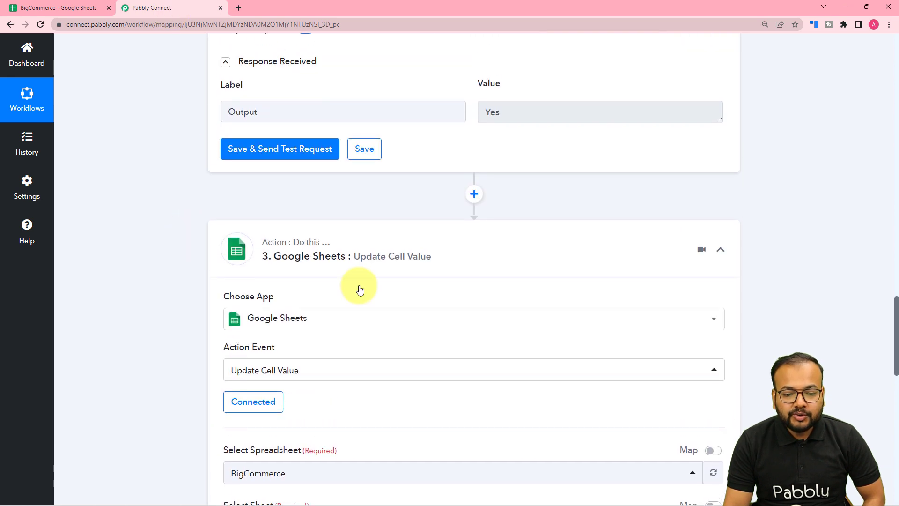
click(721, 262)
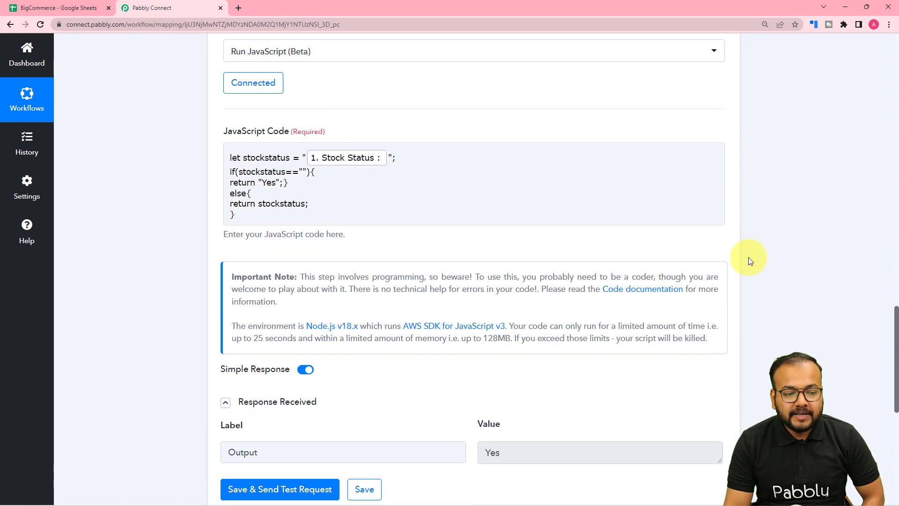
scroll(311, 297, down, 2)
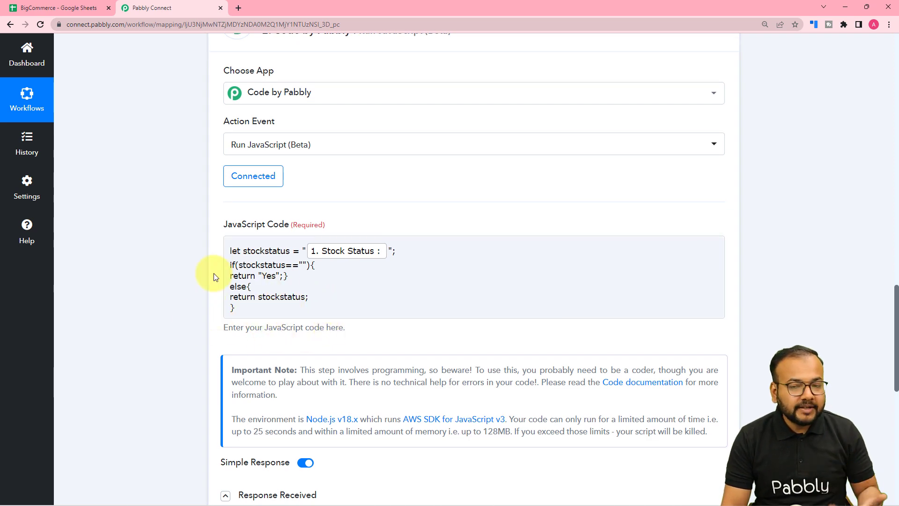
scroll(215, 277, down, 3)
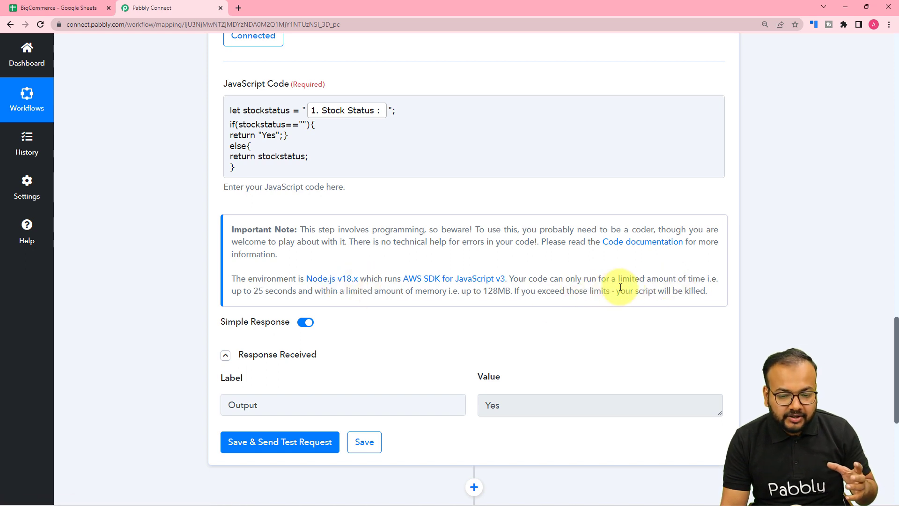
scroll(297, 269, down, 1)
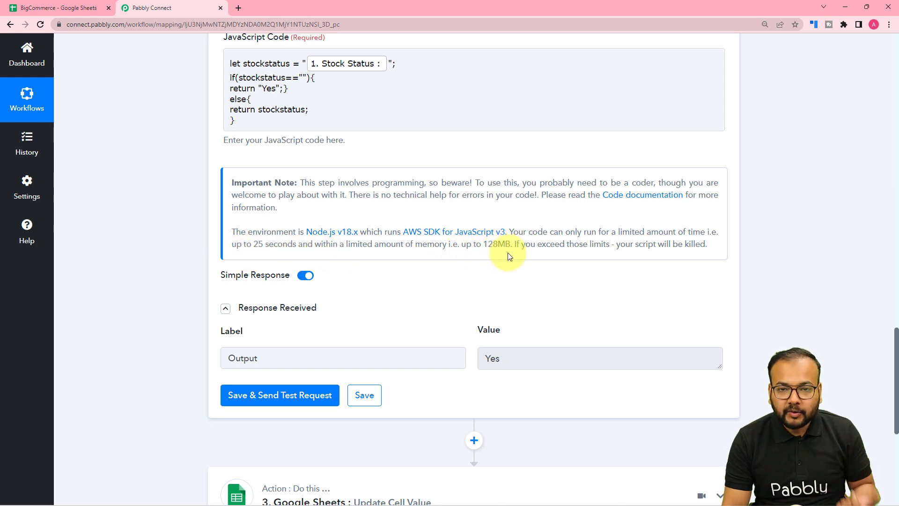
scroll(165, 259, up, 9)
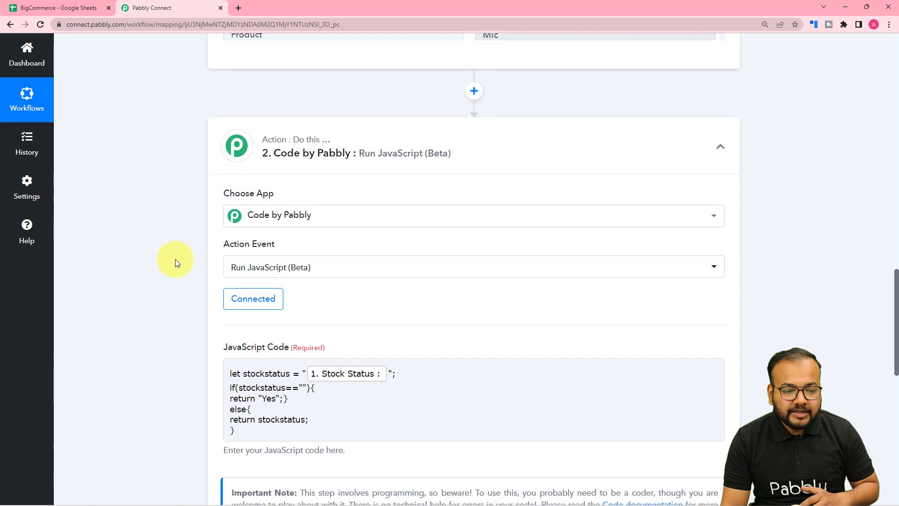
click(721, 258)
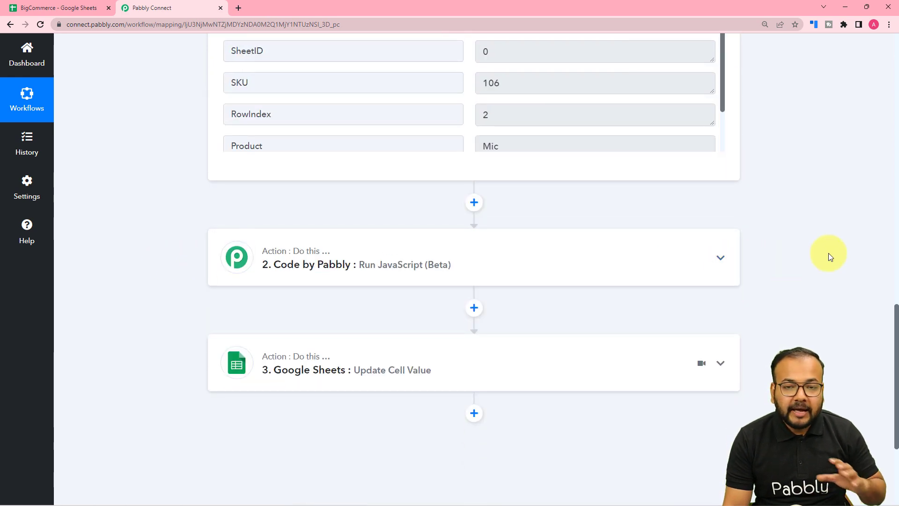